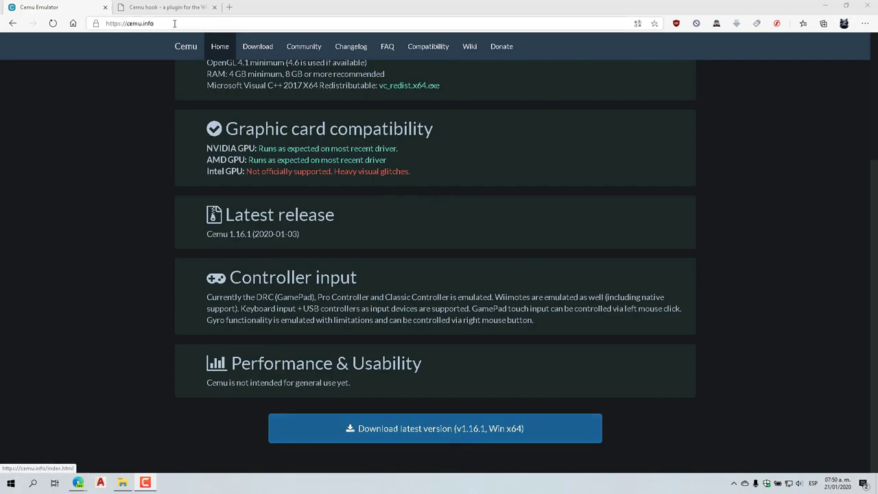
Download the latest Cemu version (v1.16.1, Win x64) and Cemu hook 0.5.7.3 for 1.12.1-1.16.1 from their websites
left_click(263, 50)
left_click(426, 431)
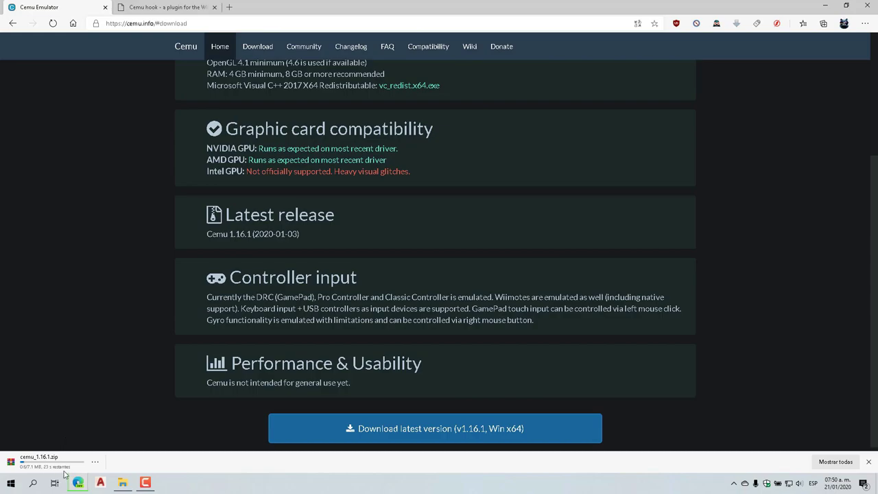
left_click(168, 10)
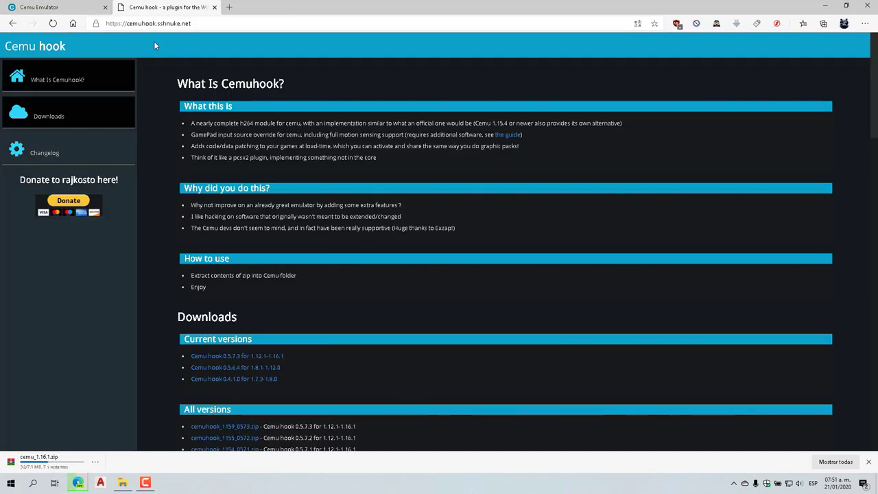
left_click(50, 118)
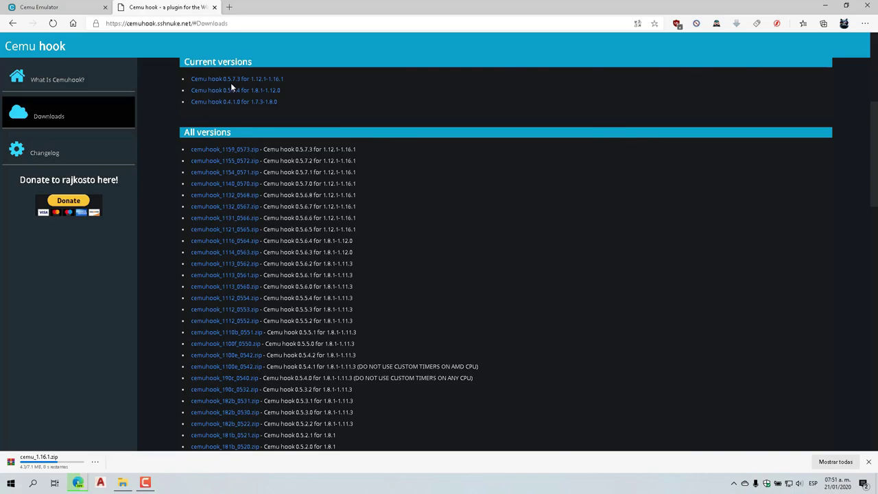
left_click(268, 82)
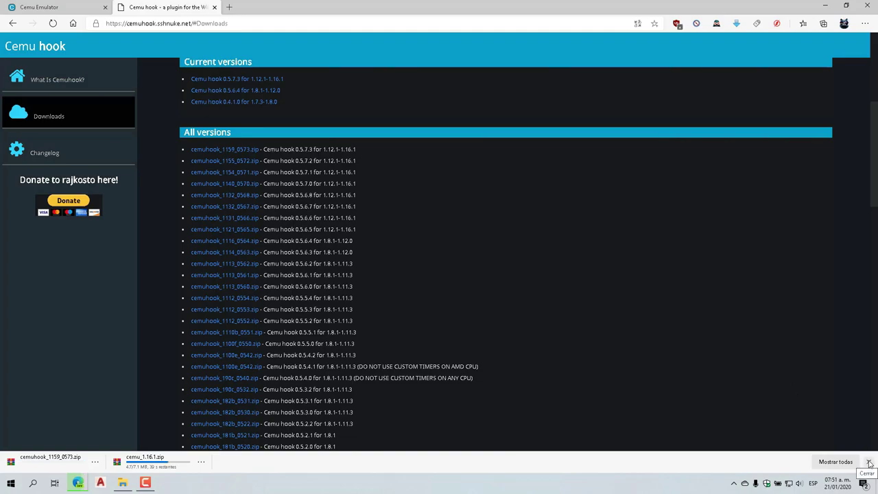
left_click(869, 463)
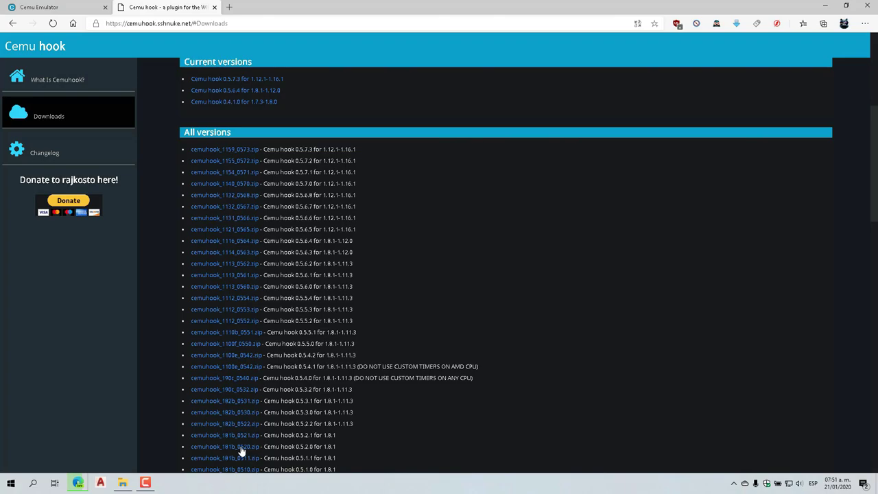
left_click(123, 484)
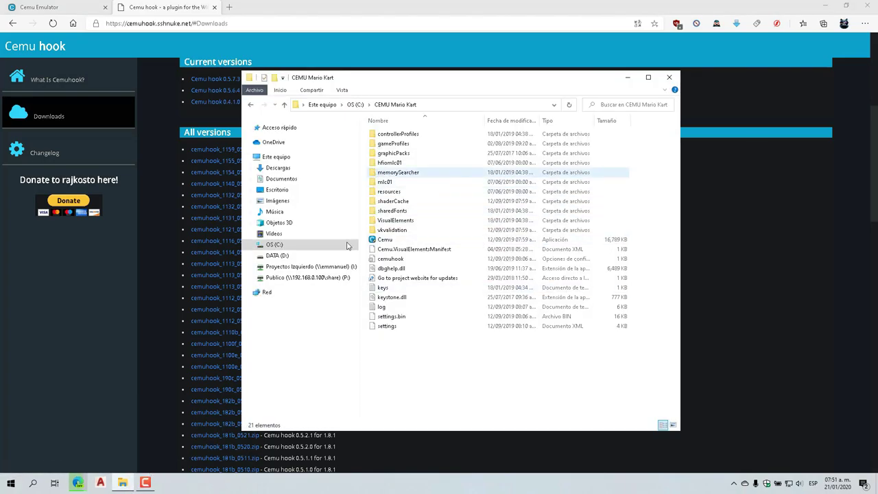
left_click(827, 5)
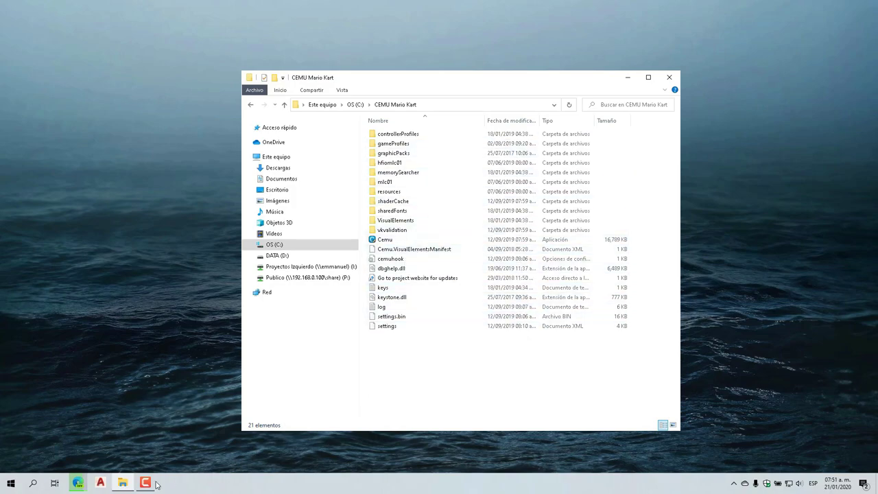
left_click(79, 483)
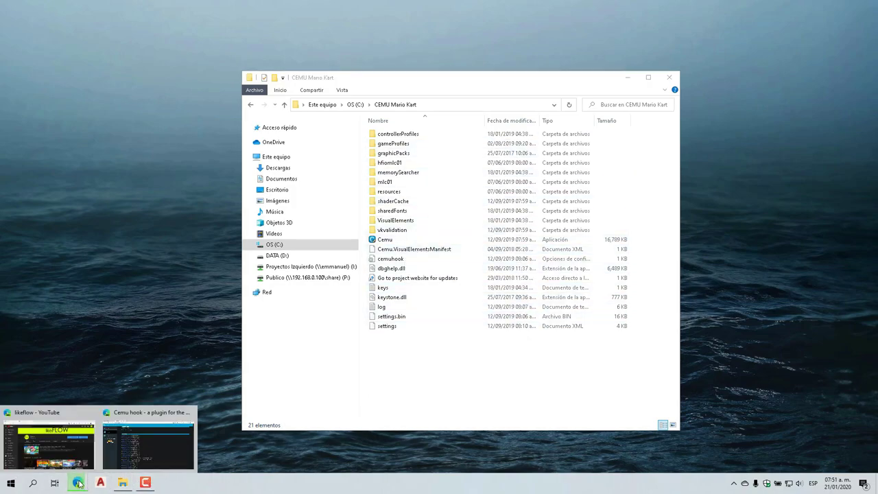
left_click(137, 450)
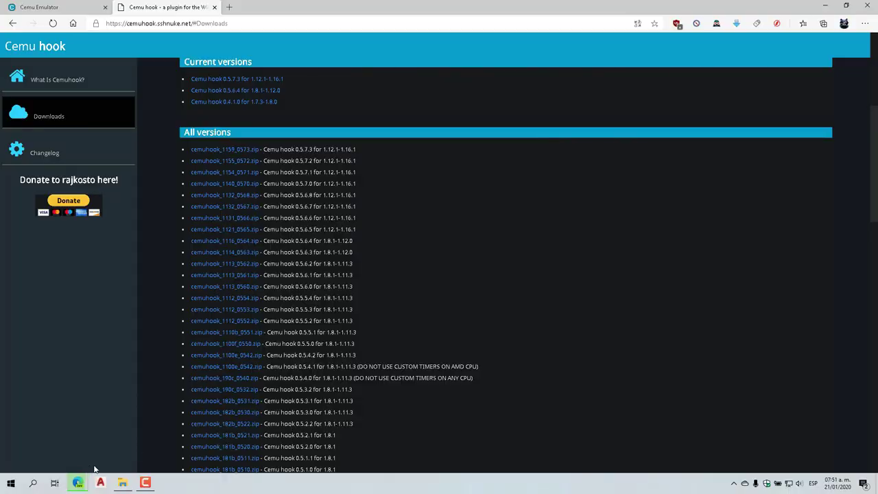
mouse_move(80, 485)
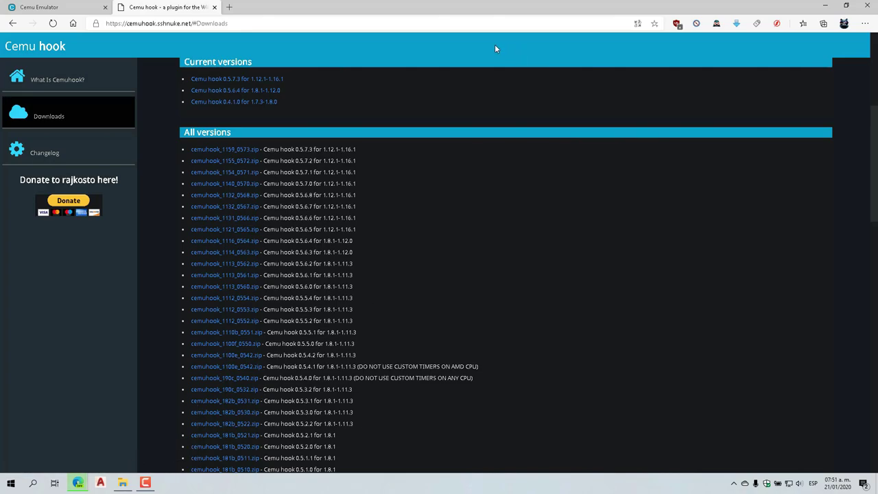
Show the browser's download list and remove the old video entry from 20 January 2020
left_click(865, 23)
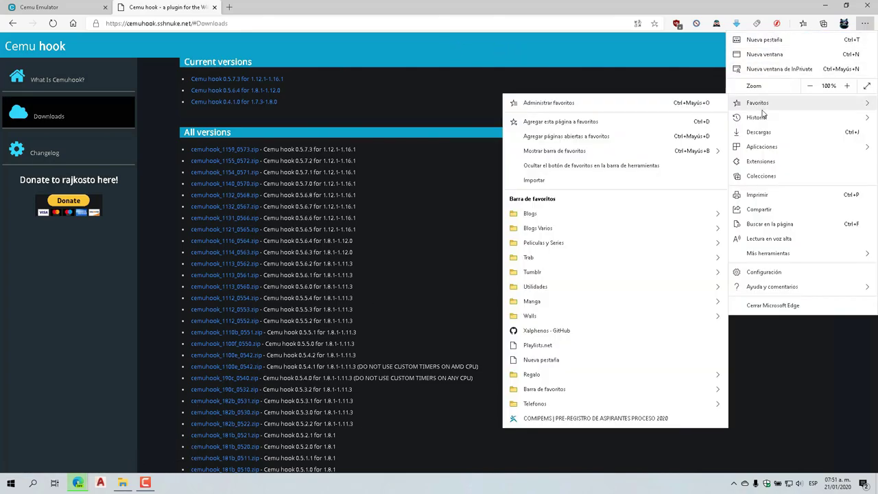
left_click(759, 132)
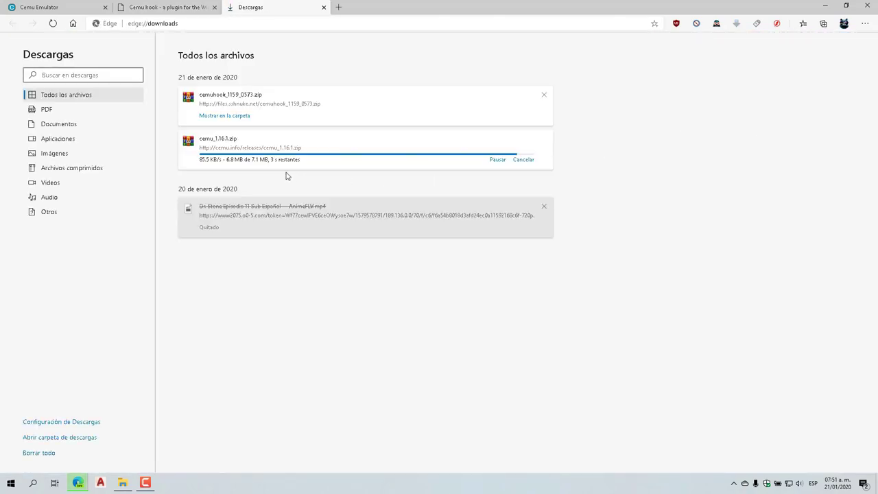
left_click(544, 207)
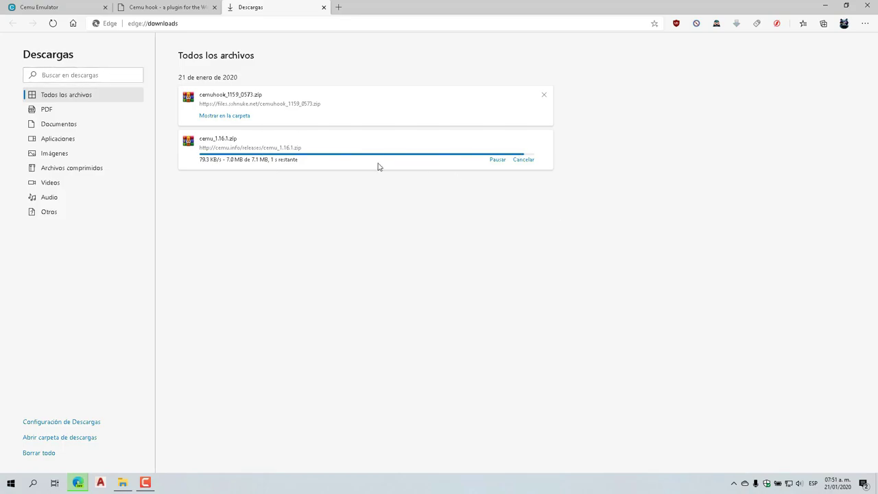
Extract graphicPacks, dbghelp.dll and keystone.dll from cemuhook_1159_0573.zip into C:\CEMU Mario Kart, replacing all existing files
left_click(238, 96)
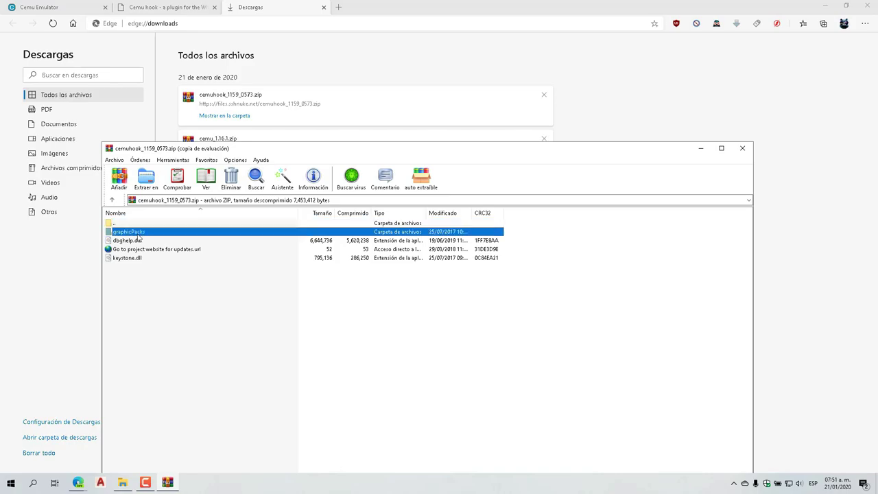
left_click(476, 320)
left_click(142, 260, "shift")
left_click(148, 251, "ctrl")
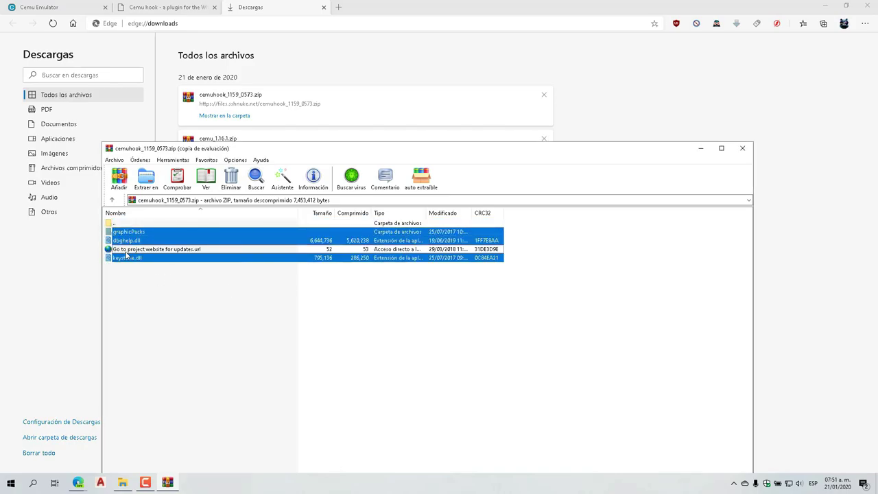
left_click(146, 179)
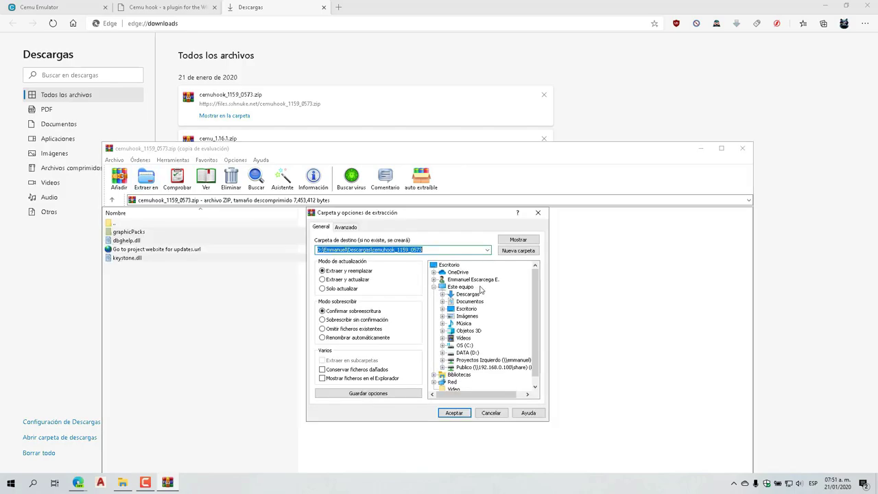
left_click(472, 345)
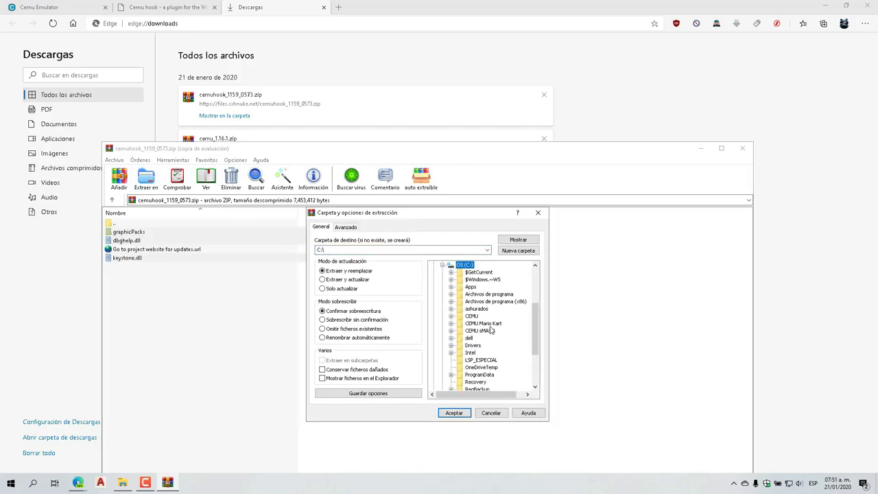
left_click(490, 325)
left_click(471, 415)
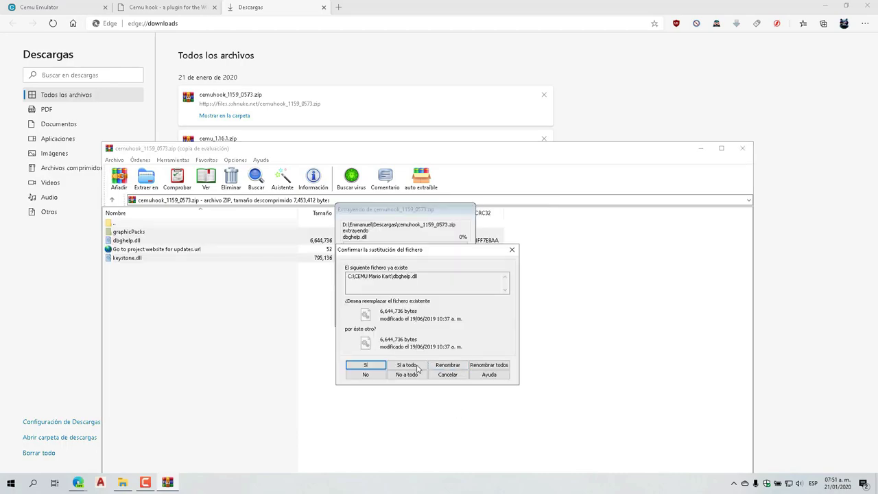
left_click(411, 367)
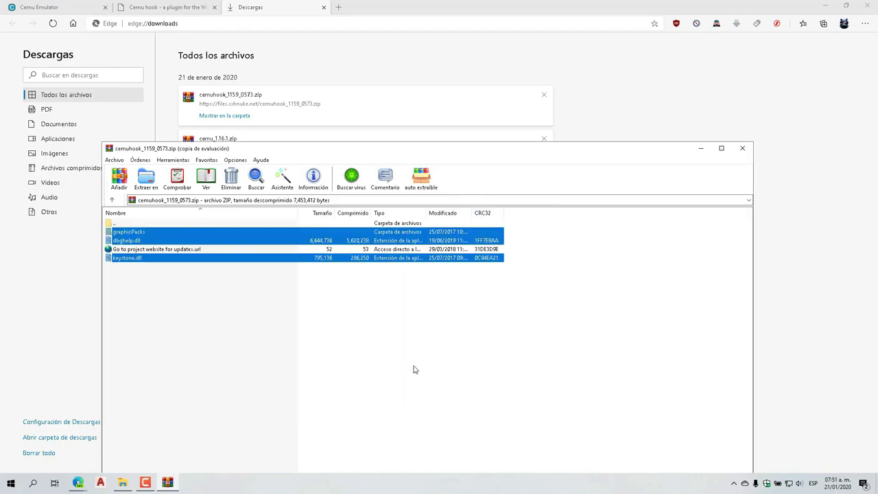
left_click(742, 148)
left_click(825, 6)
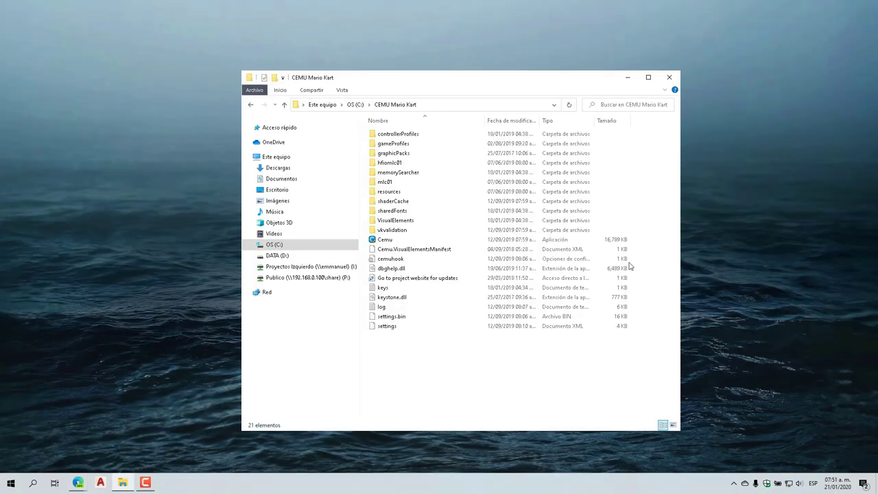
Open the all-users compatibility settings of the Cemu application in the CEMU Mario Kart folder and dismiss the Driver Booster notification
left_click_drag(501, 83, 458, 69)
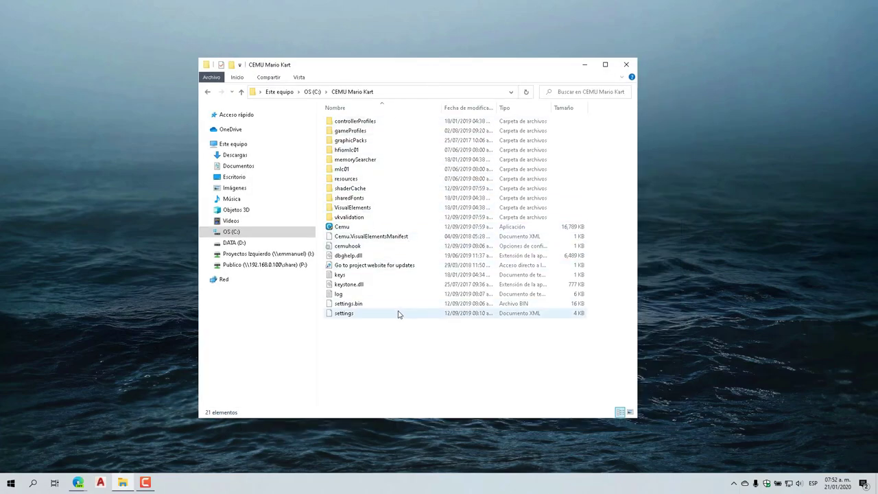
left_click(341, 228)
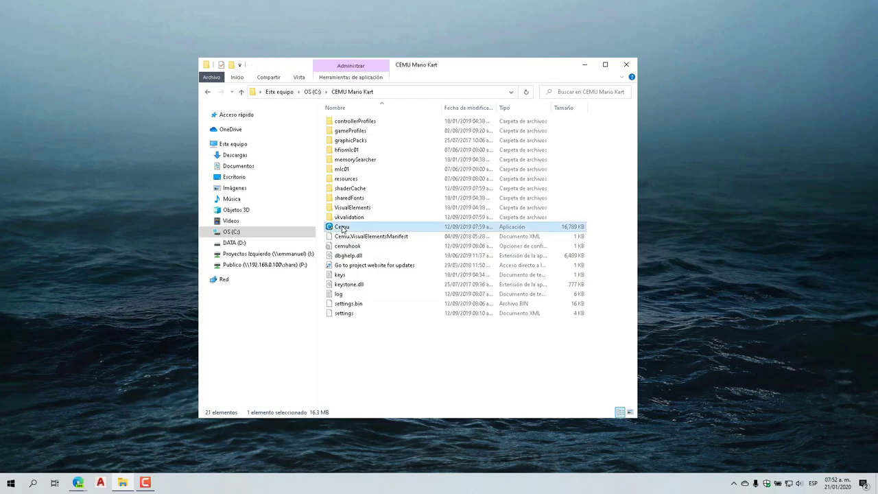
right_click(345, 228)
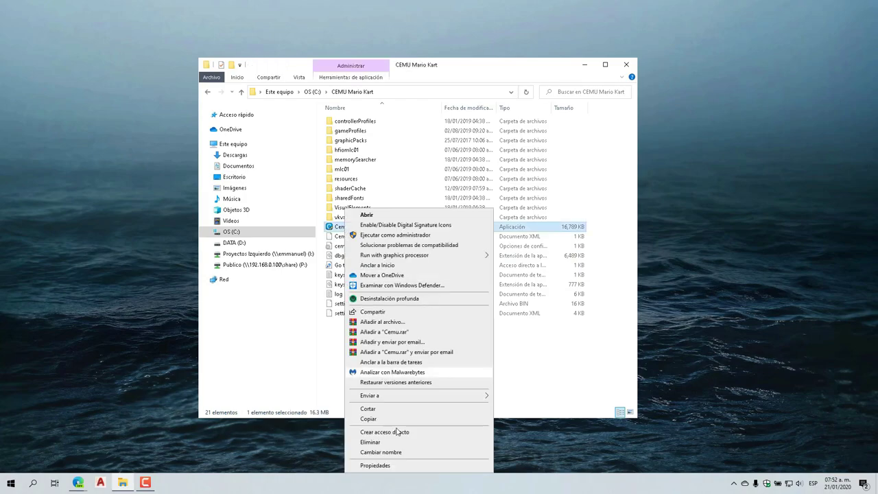
left_click(387, 465)
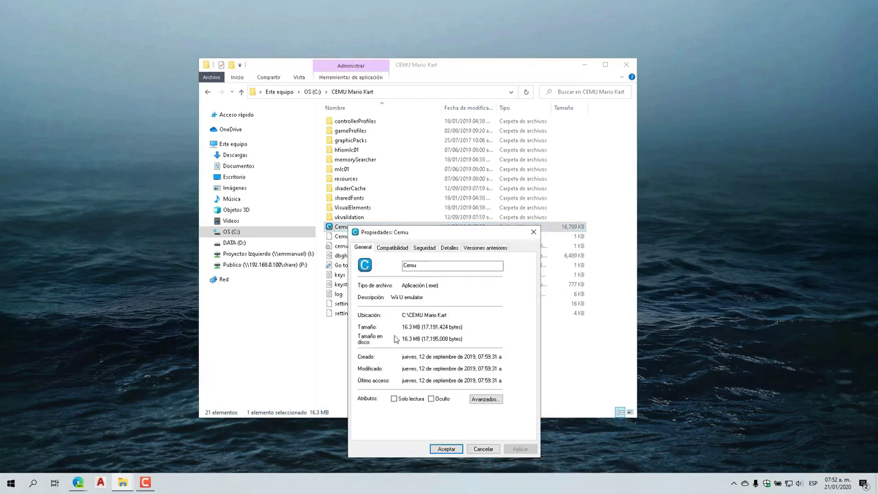
left_click(396, 249)
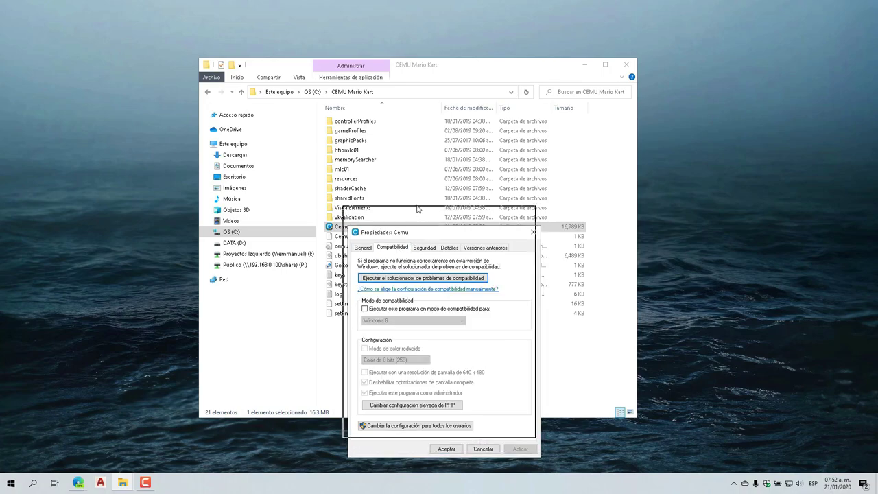
left_click_drag(427, 234, 415, 196)
left_click(380, 388)
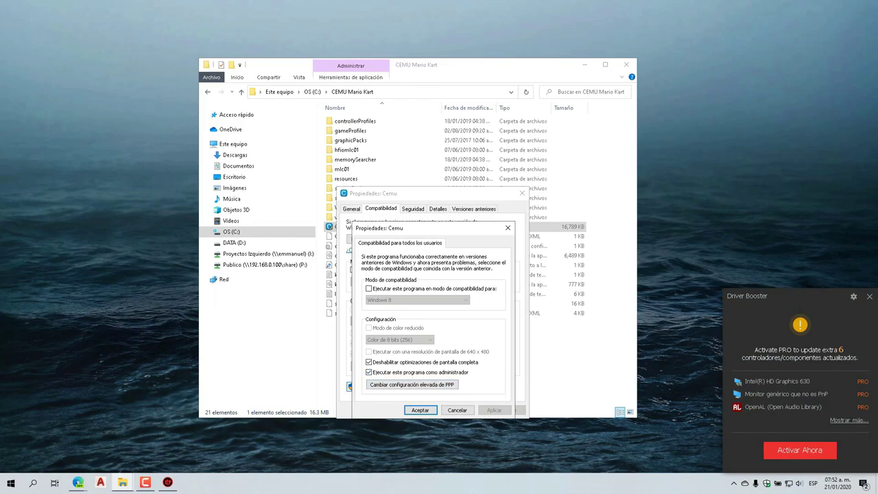
left_click(869, 296)
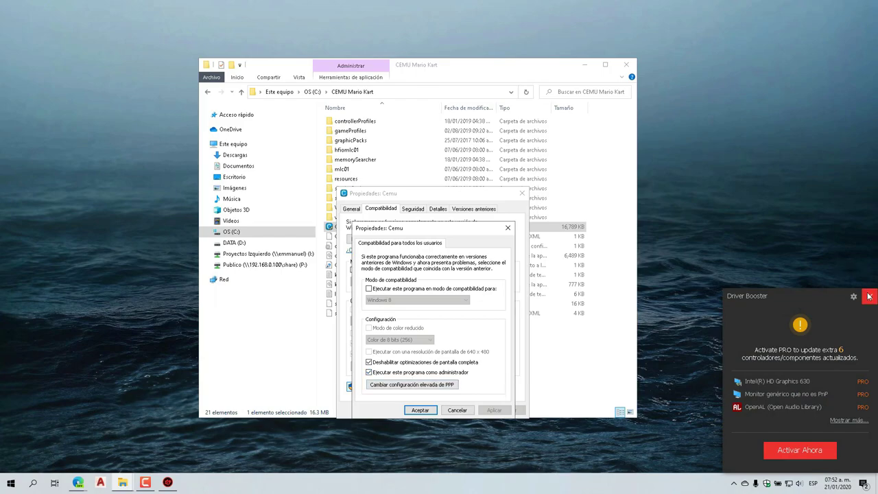
Enable the program DPI scaling fix and the high-DPI scaling override performed by Aplicación for Cemu, and accept all property changes
left_click(405, 386)
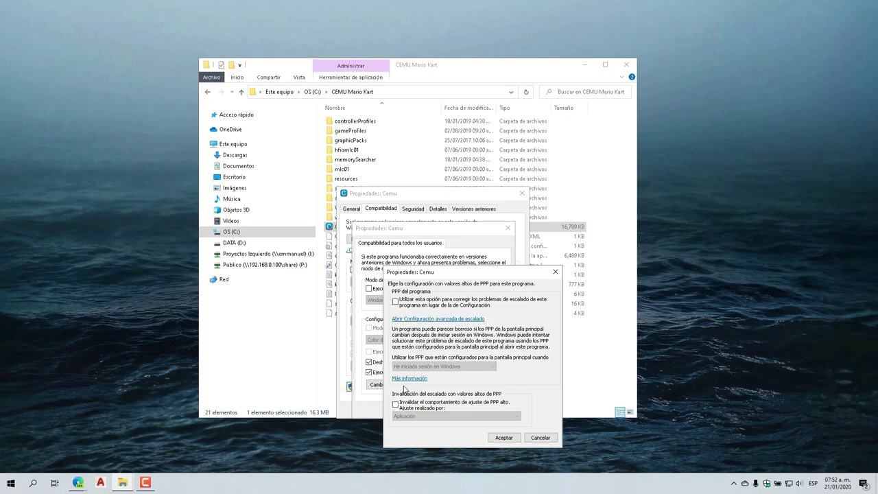
left_click(396, 303)
left_click(395, 404)
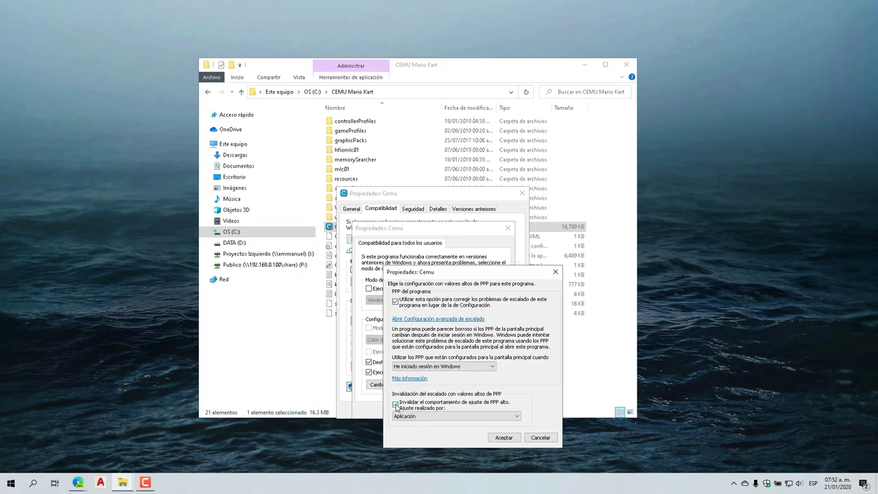
left_click(500, 439)
left_click(420, 409)
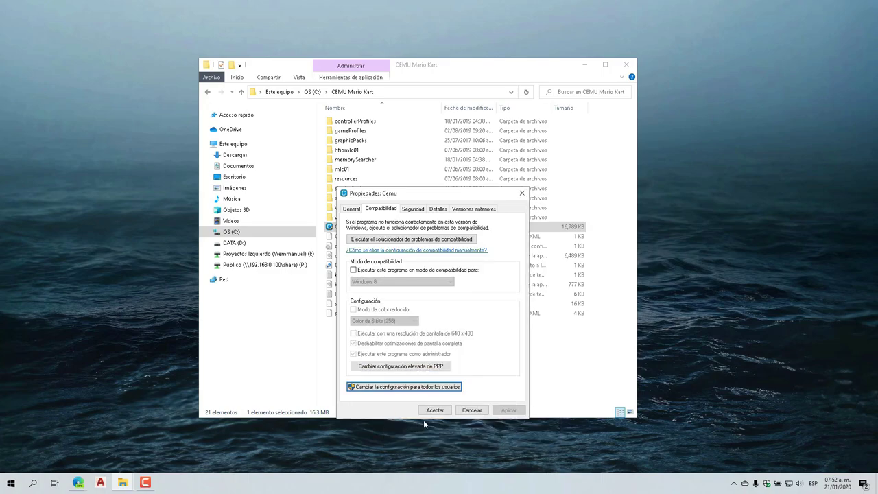
left_click(435, 411)
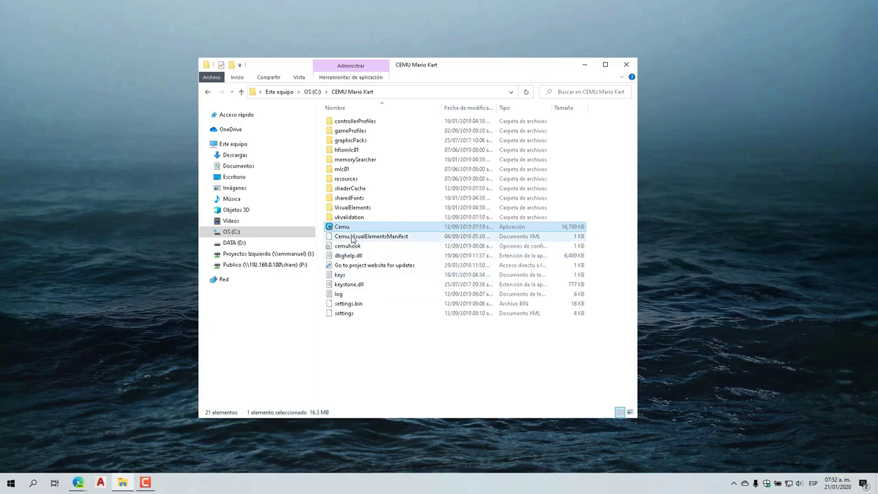
Launch Cemu, accept the offered update and install it without overwriting the game profiles
double_click(344, 230)
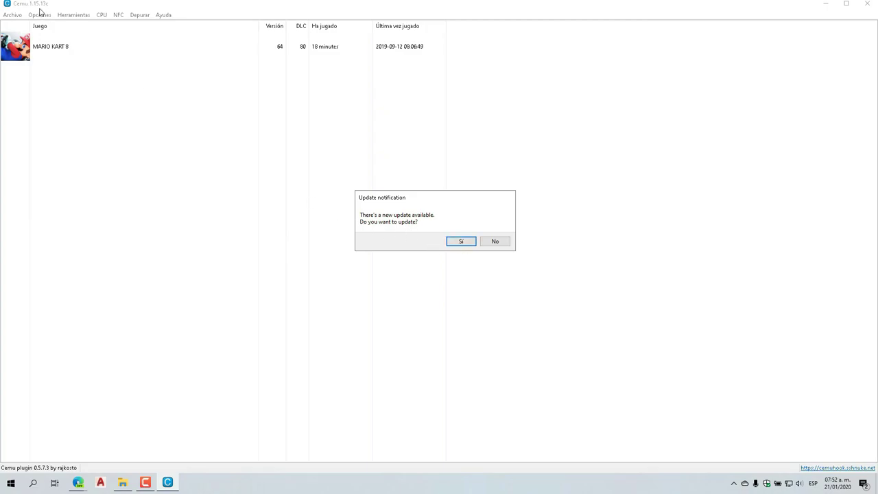
left_click(451, 242)
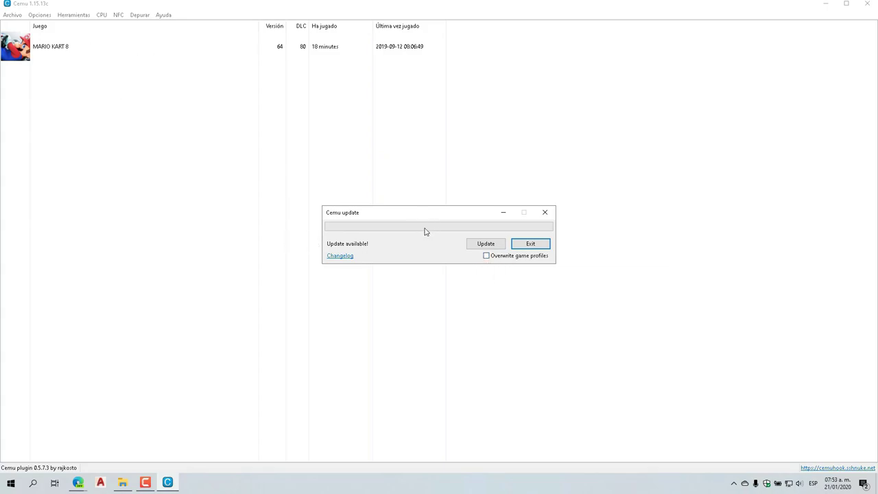
left_click(489, 248)
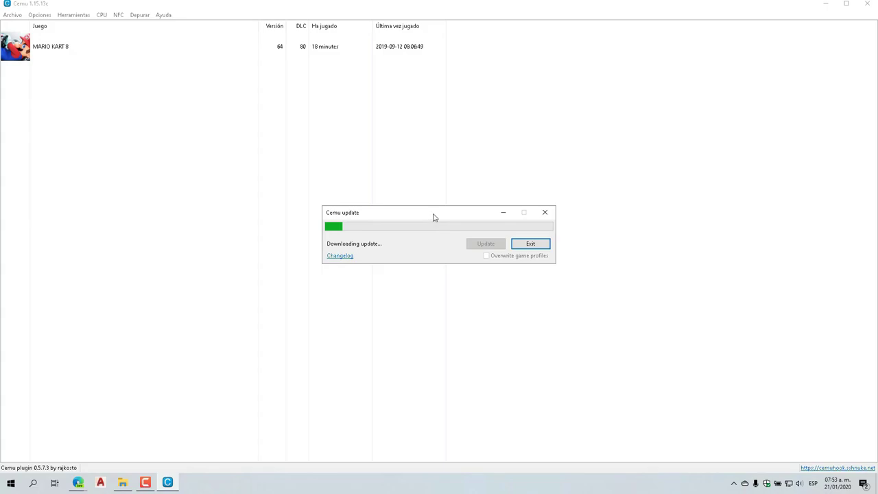
left_click(150, 489)
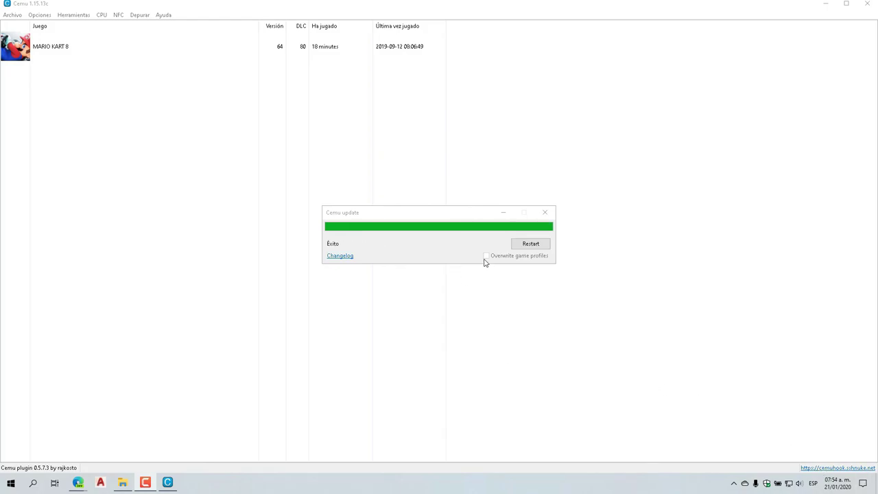
Restart Cemu to complete the update and force-close the old Cemu 1.15.13c instance
left_click(413, 224)
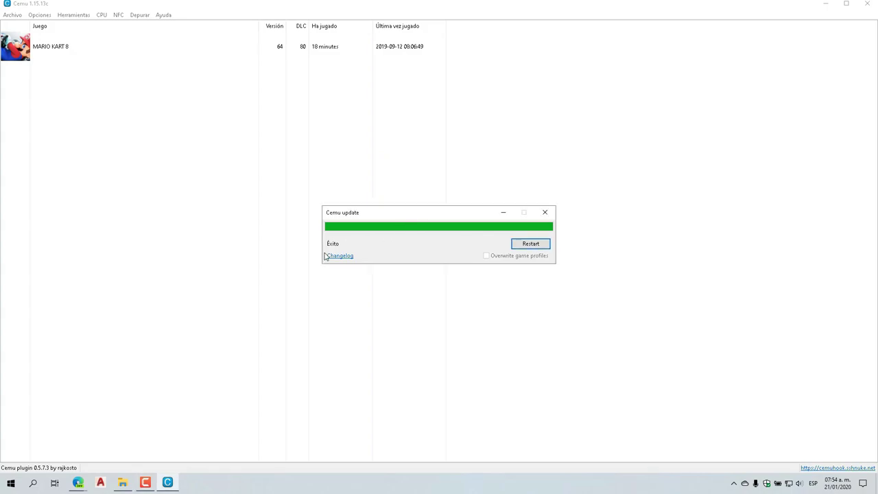
left_click(532, 246)
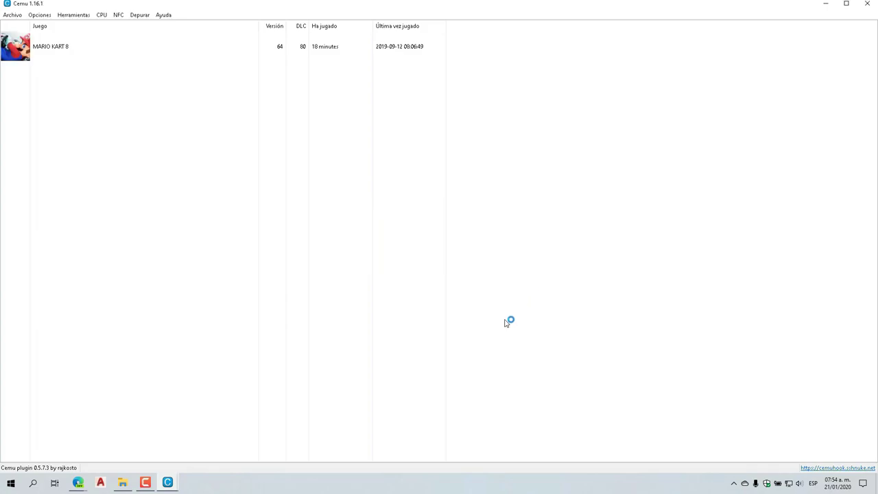
mouse_move(167, 489)
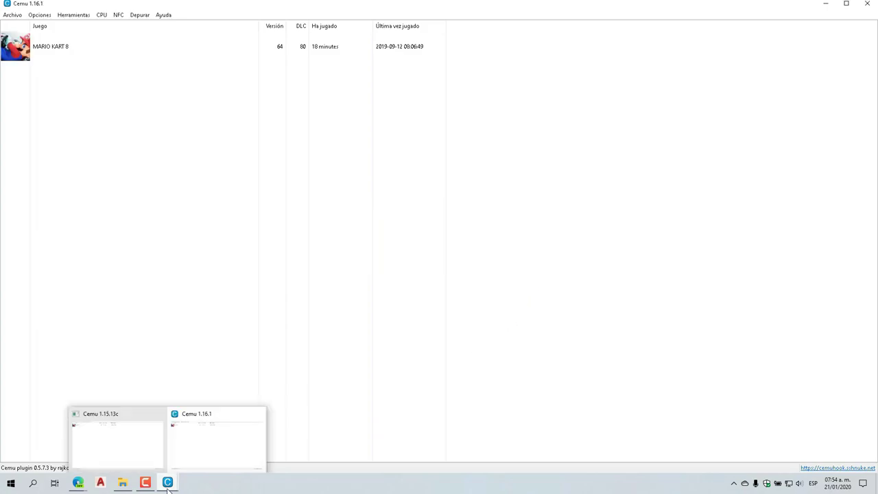
left_click(136, 452)
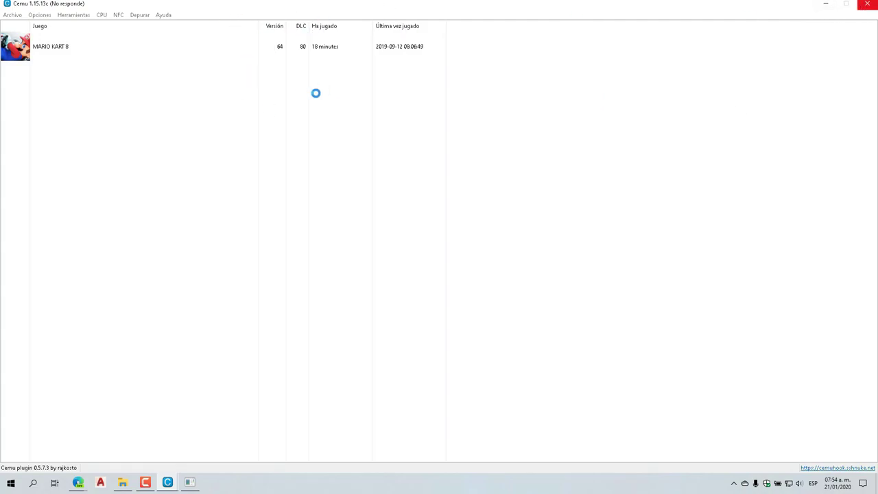
left_click(867, 8)
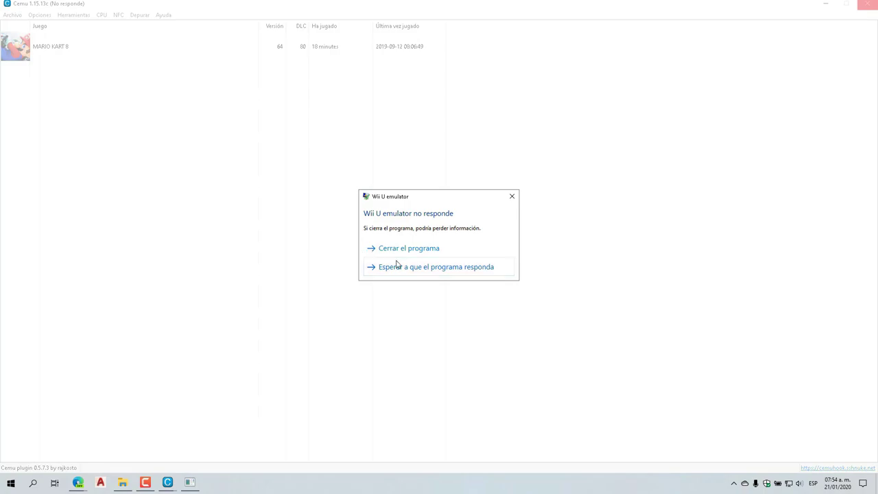
left_click(409, 249)
left_click(494, 259)
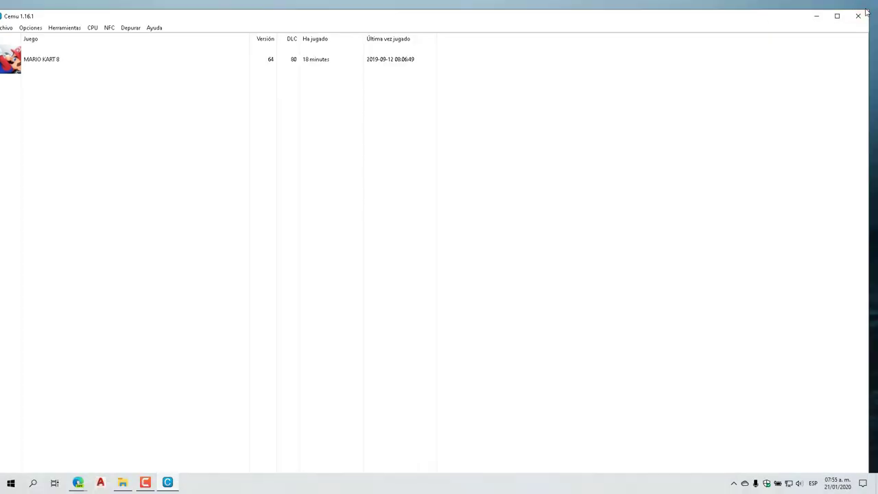
Narrow the Cemu 1.16.1 window and move it to the middle of the desktop
left_click_drag(868, 43, 521, 55)
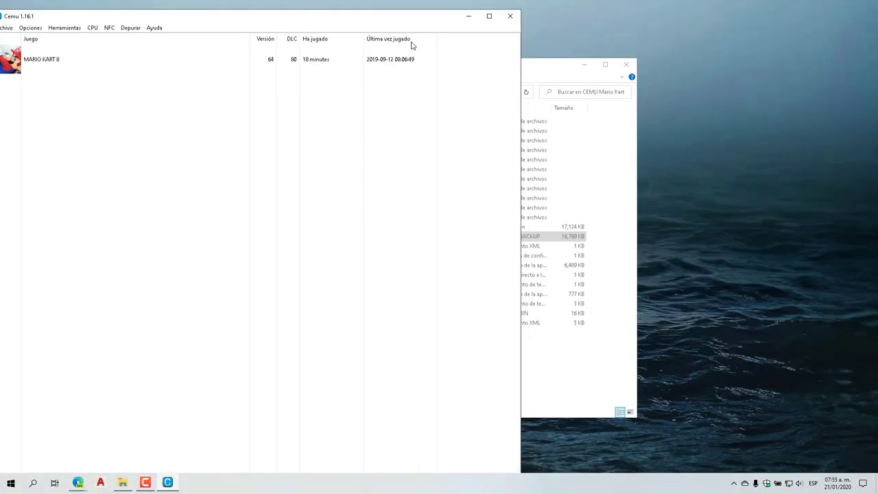
left_click_drag(387, 16, 546, 63)
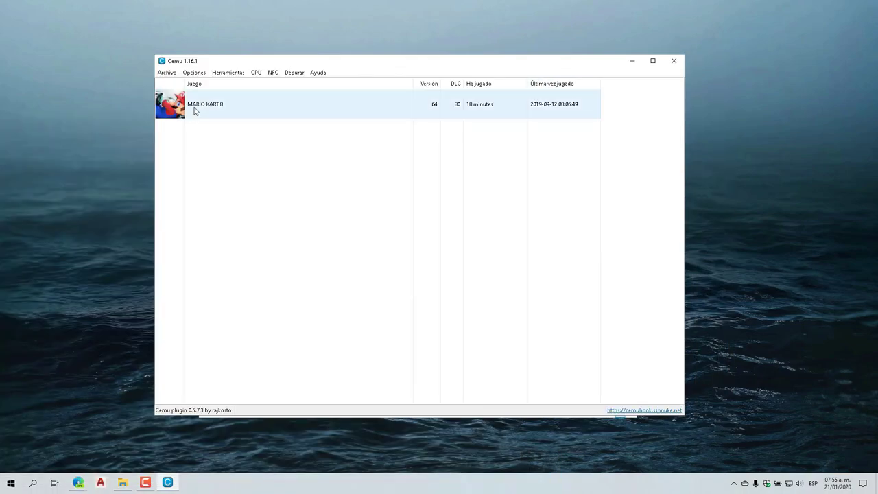
left_click(194, 72)
mouse_move(231, 116)
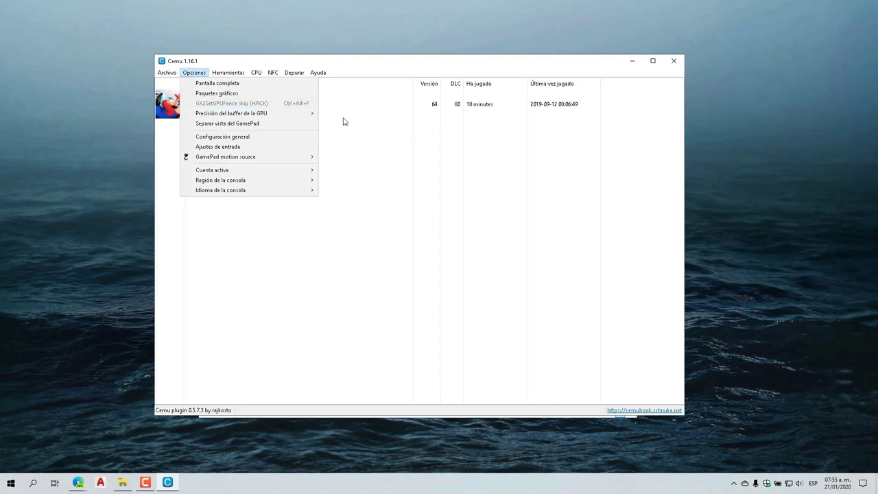
left_click(346, 134)
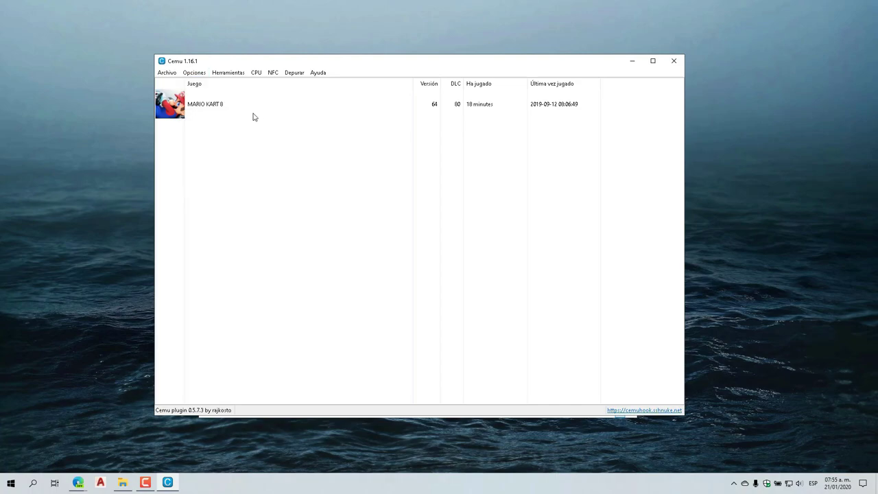
Set the MLC path in the general configuration to the mlc01 folder inside C:\CEMU Mario Kart
left_click(194, 72)
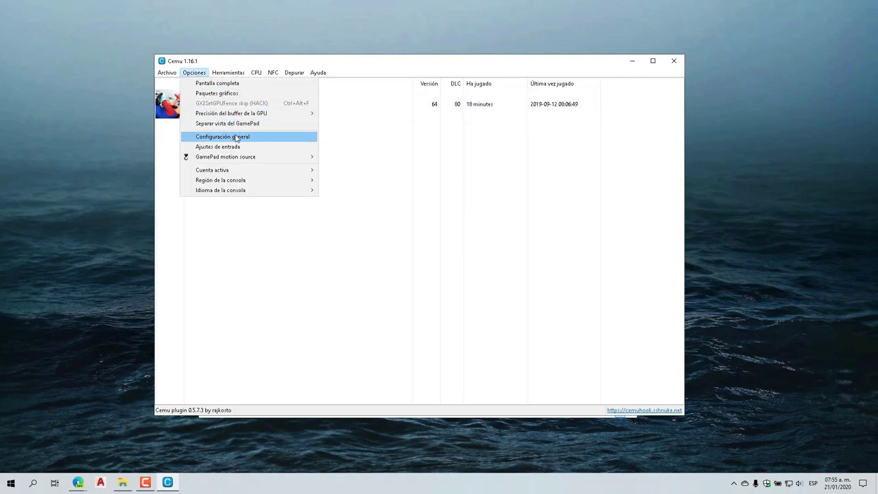
left_click(238, 137)
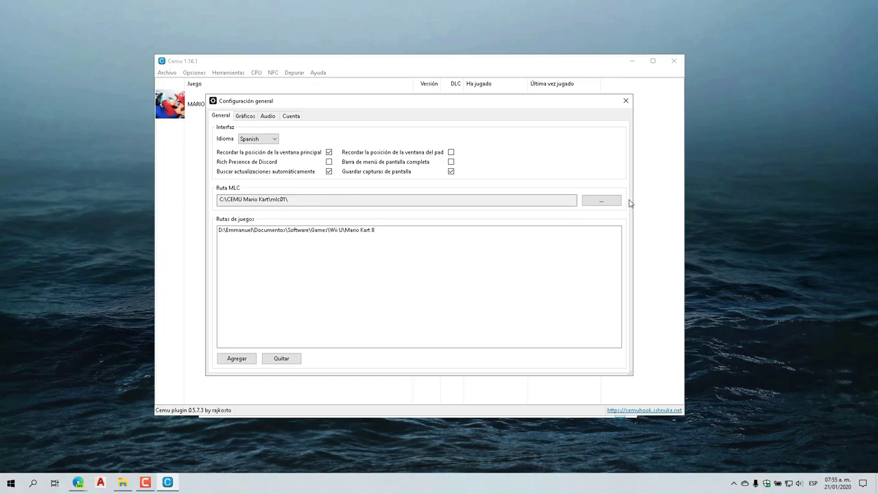
left_click(604, 200)
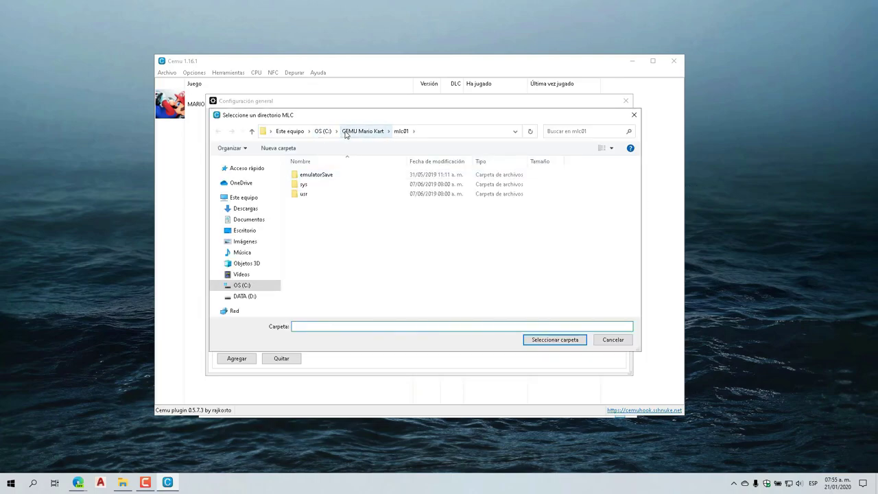
left_click(363, 131)
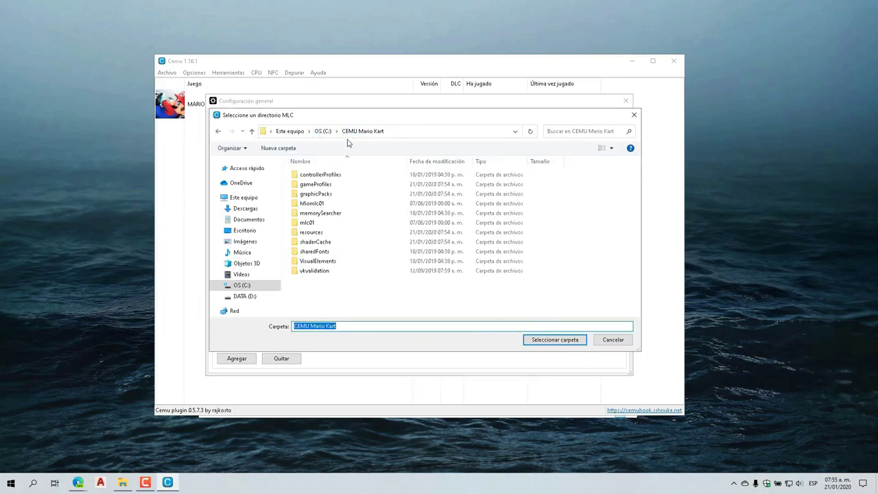
left_click(309, 223)
left_click(563, 340)
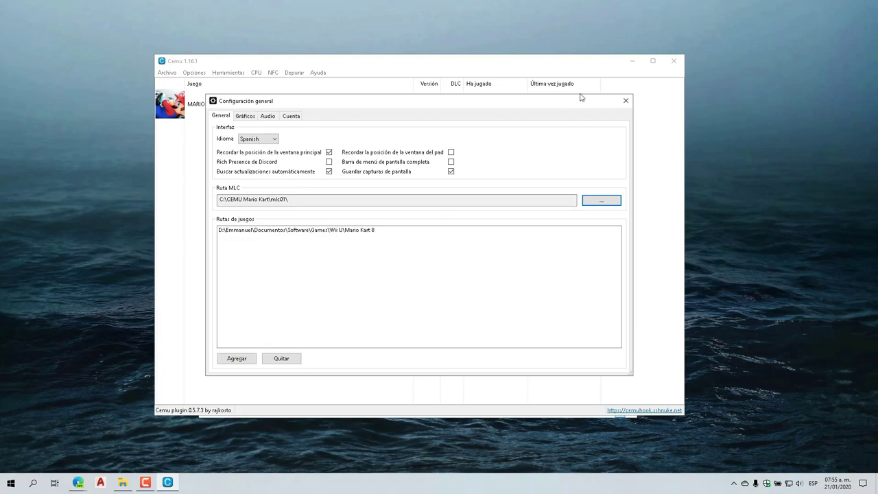
Set the graphics API to Vulkan (experimental) in the general configuration
left_click(245, 117)
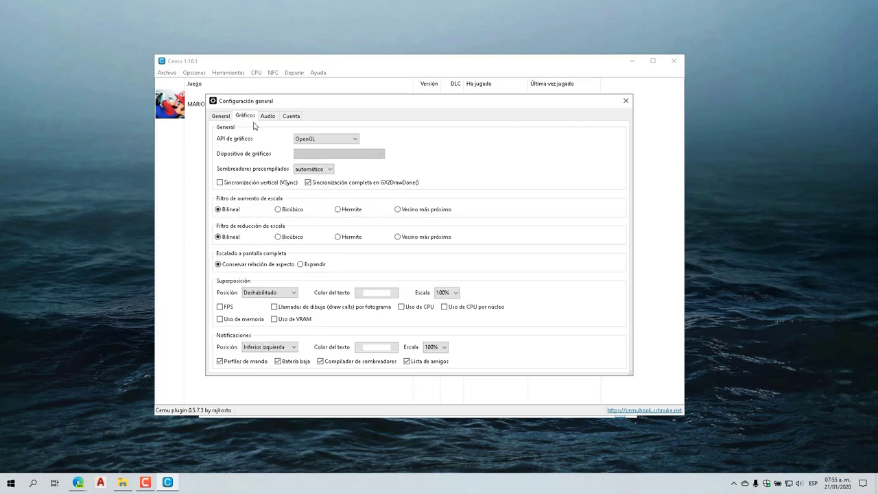
left_click(331, 139)
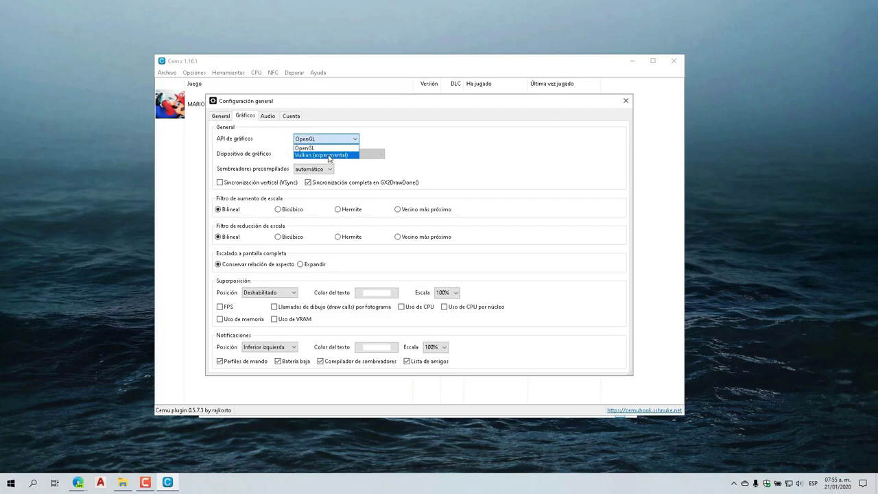
left_click(328, 155)
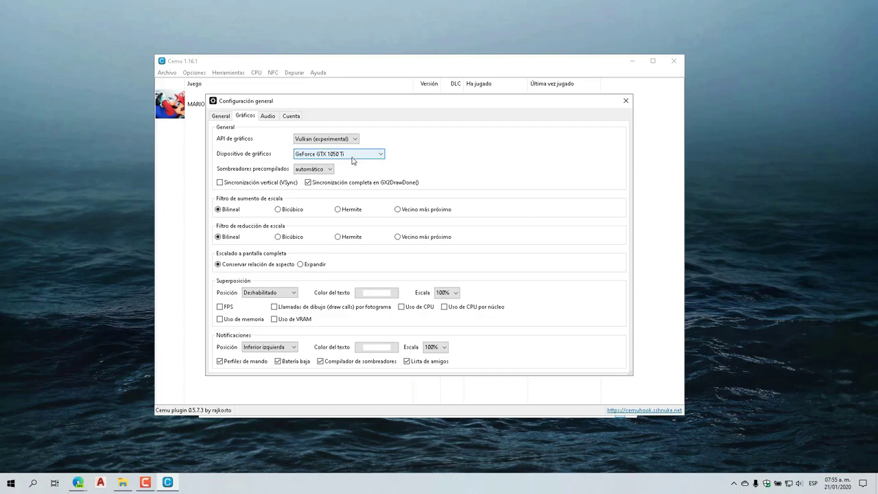
left_click(347, 139)
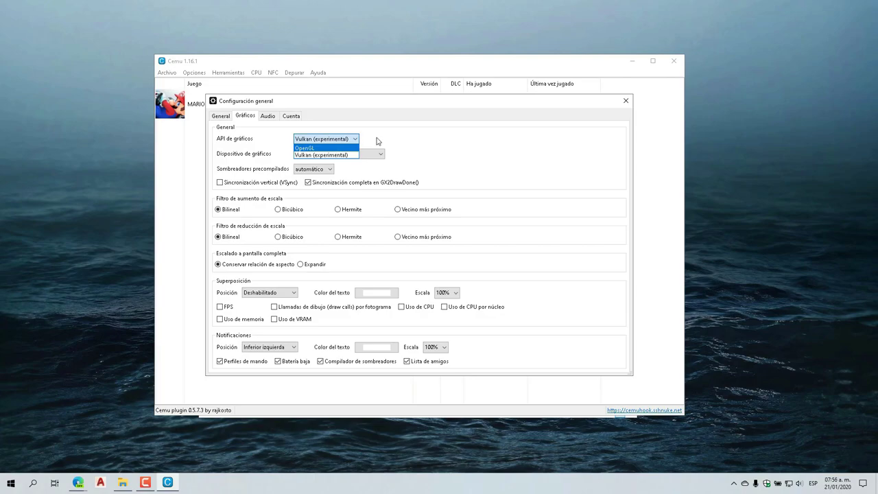
left_click(372, 141)
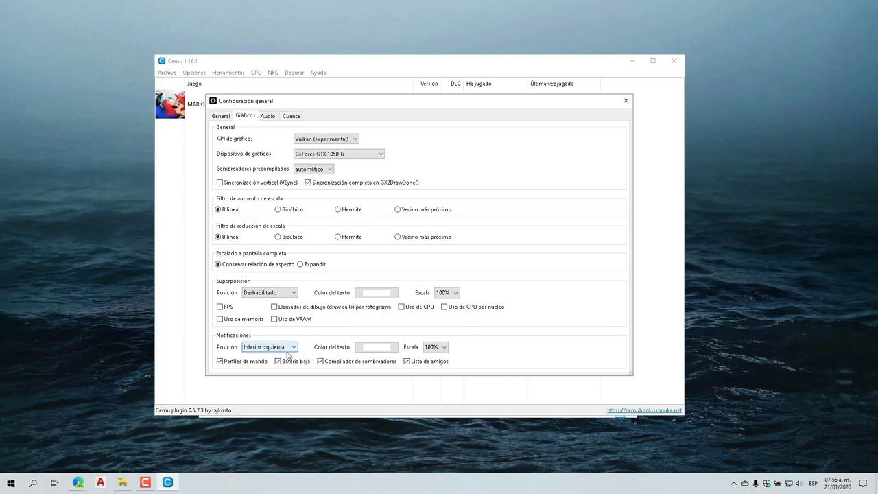
Disable the controller profile, low battery and friends list notifications, and set the notification position to Centro superior
left_click(221, 361)
left_click(278, 364)
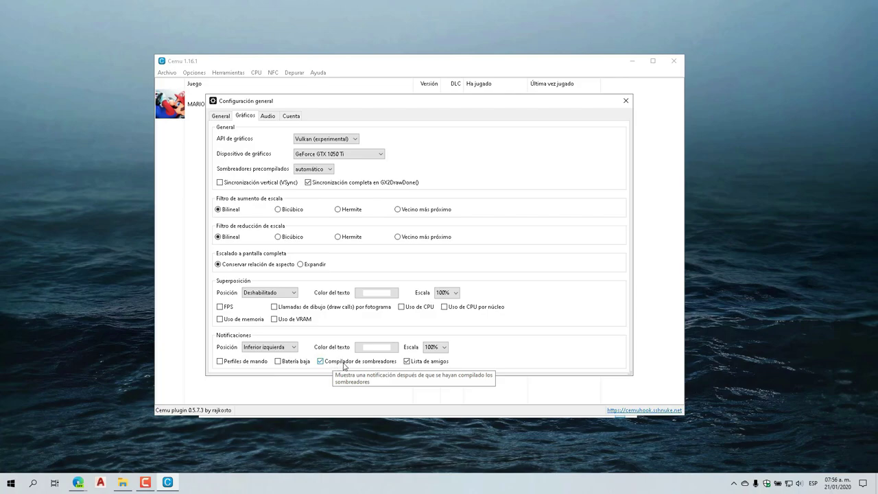
left_click(279, 349)
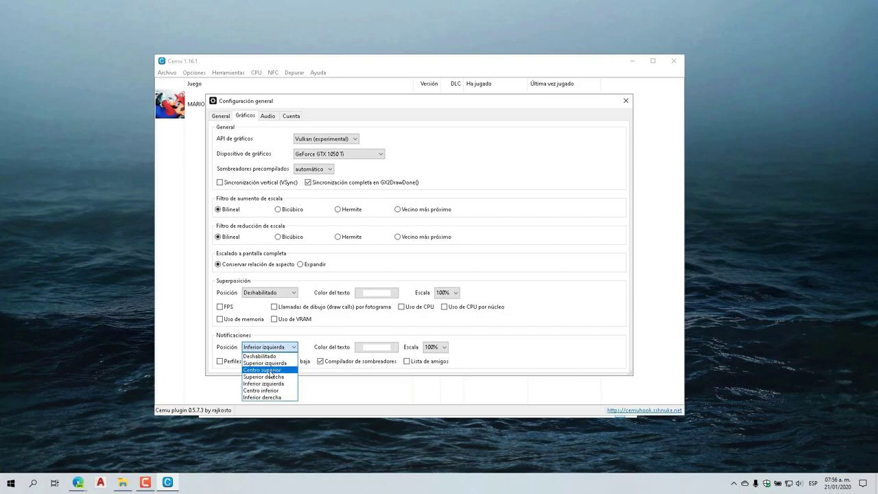
left_click(270, 371)
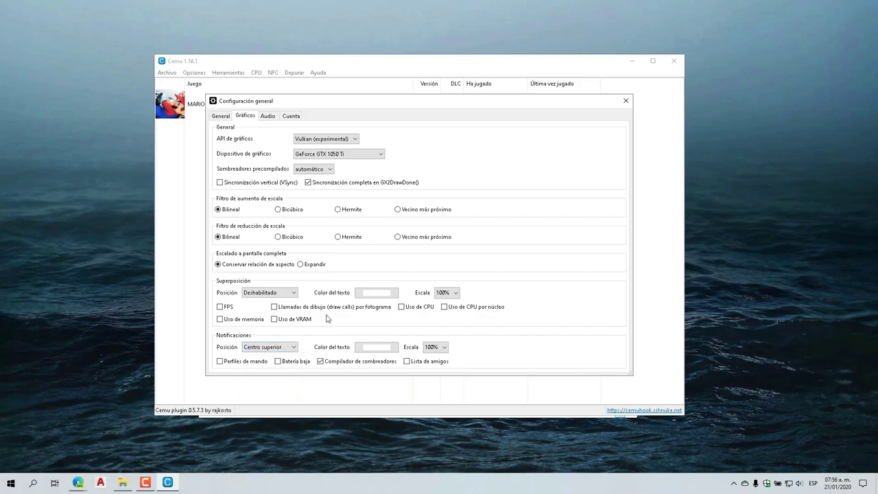
Lower the general audio latency
left_click(268, 116)
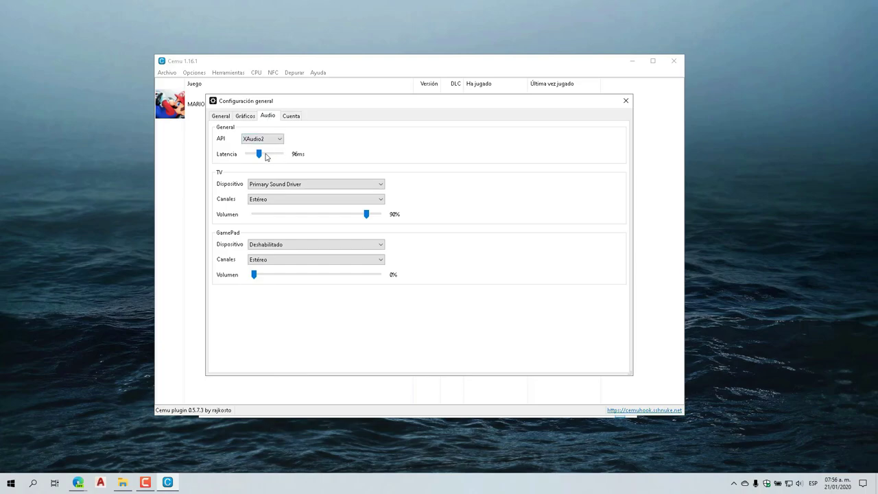
left_click_drag(257, 156, 251, 155)
Examine the account settings, including the new-account form and the account information, and close the general configuration
left_click(291, 117)
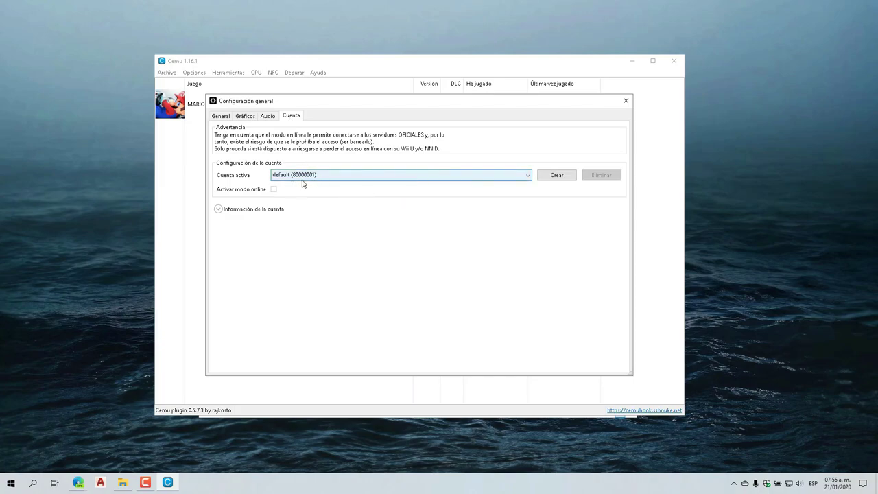
left_click(557, 177)
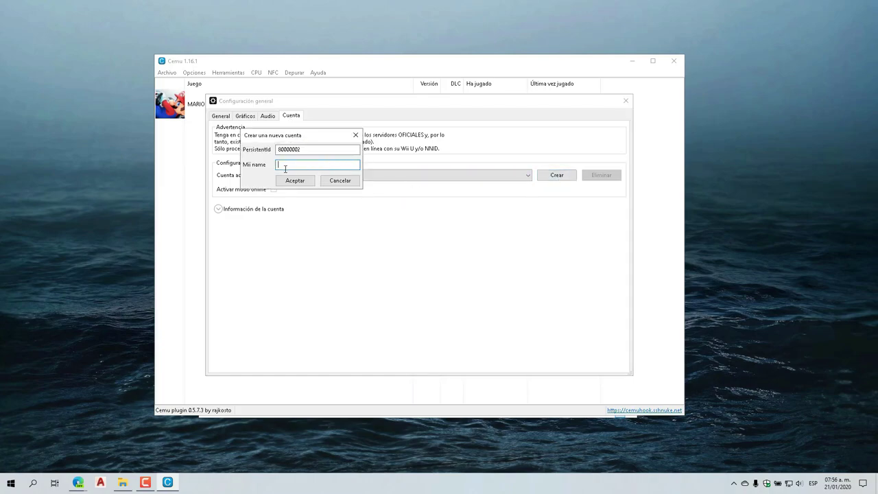
left_click(337, 181)
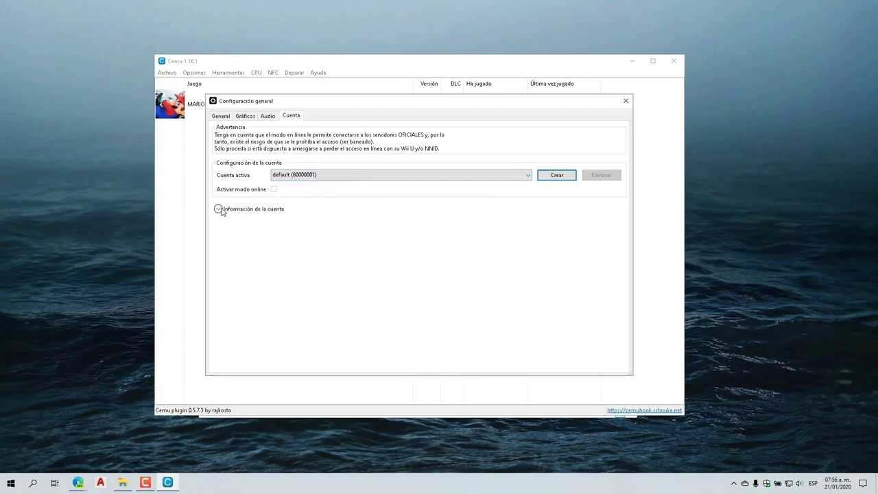
left_click(219, 209)
mouse_move(291, 236)
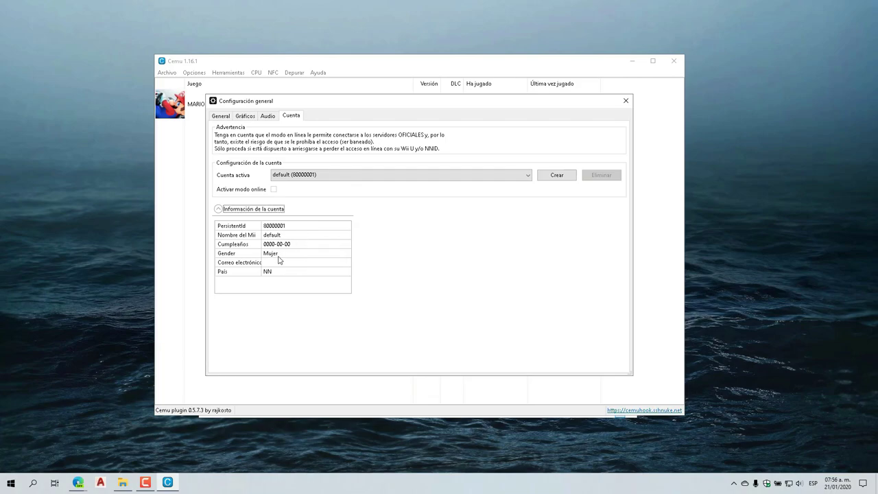
left_click(626, 102)
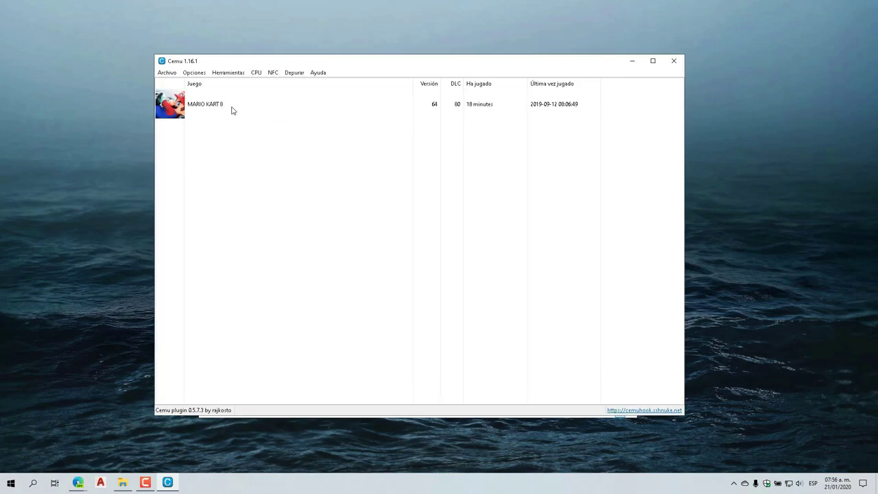
Select the XBox Mando profile for Controller 1 in the input settings, check its A and B assignments and close the settings
left_click(193, 72)
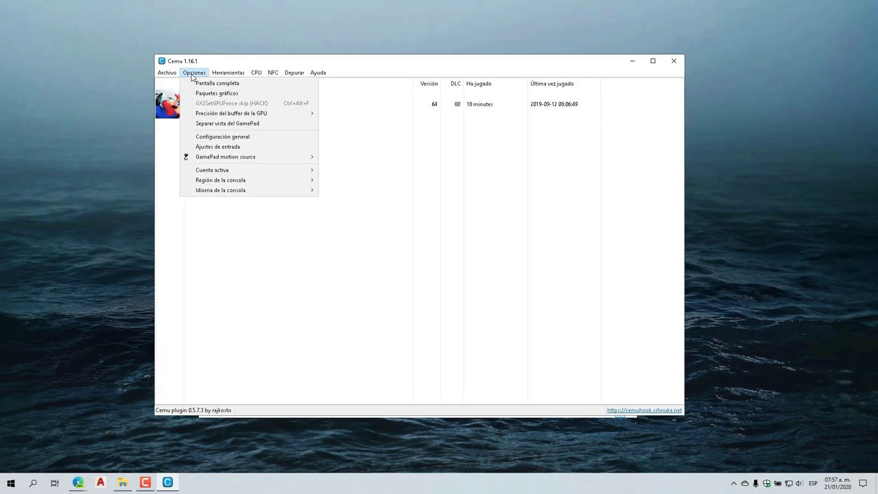
left_click(223, 146)
left_click(400, 136)
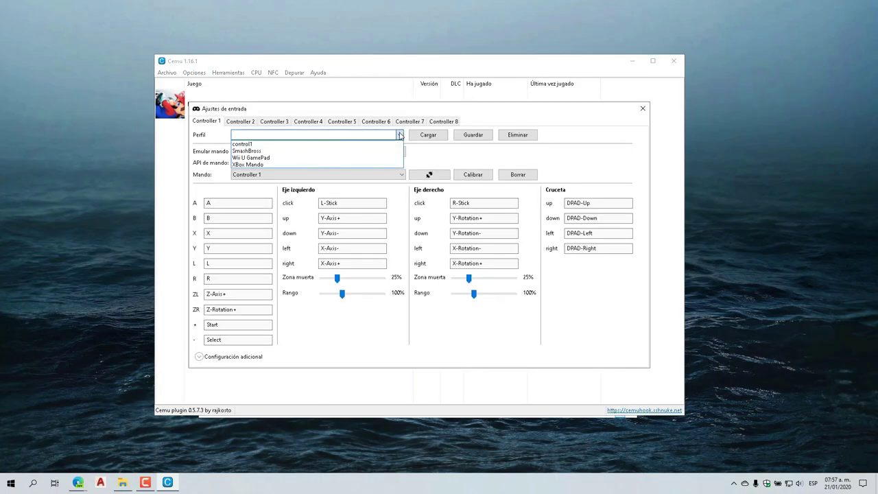
left_click(249, 165)
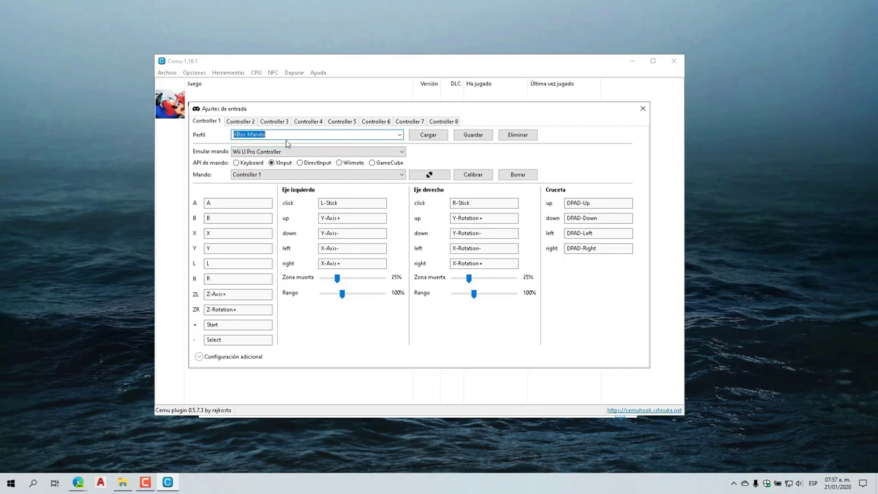
left_click(238, 201)
left_click(240, 218)
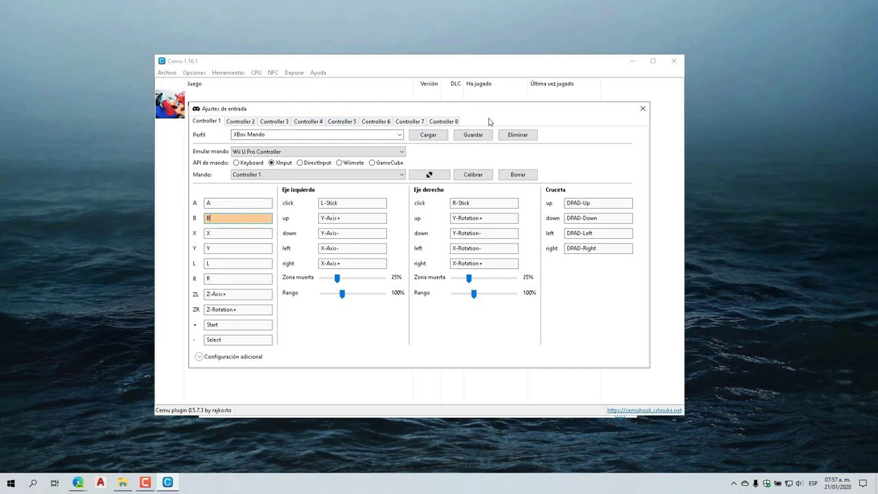
left_click(643, 109)
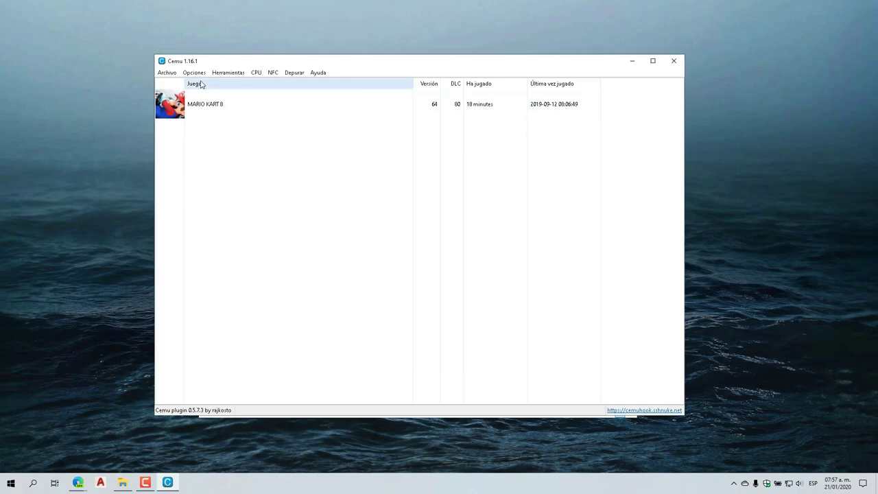
Set the console language to Español
left_click(197, 73)
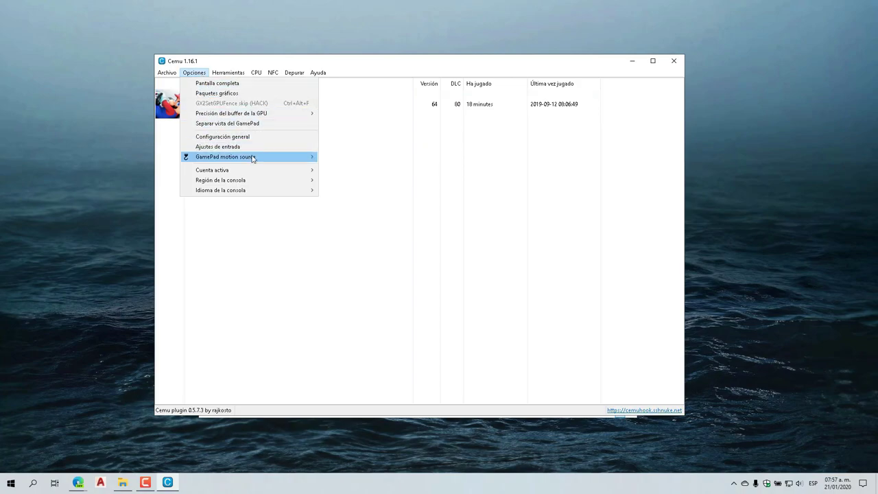
mouse_move(247, 171)
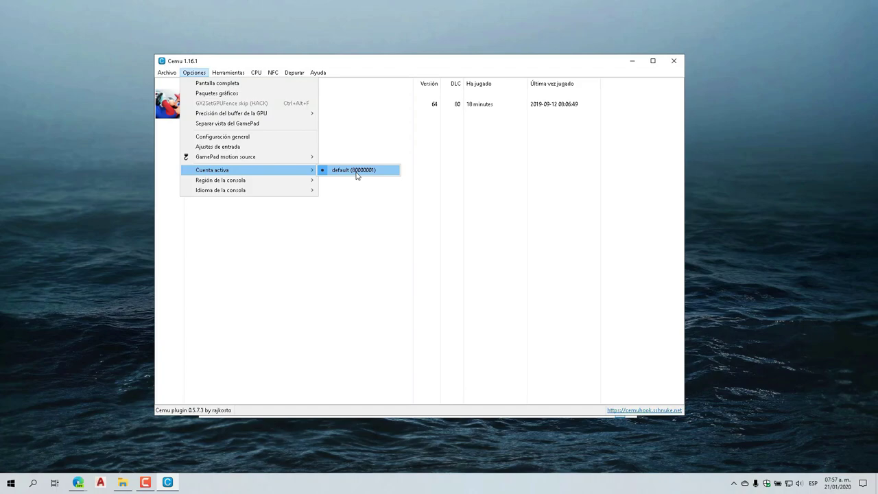
mouse_move(273, 182)
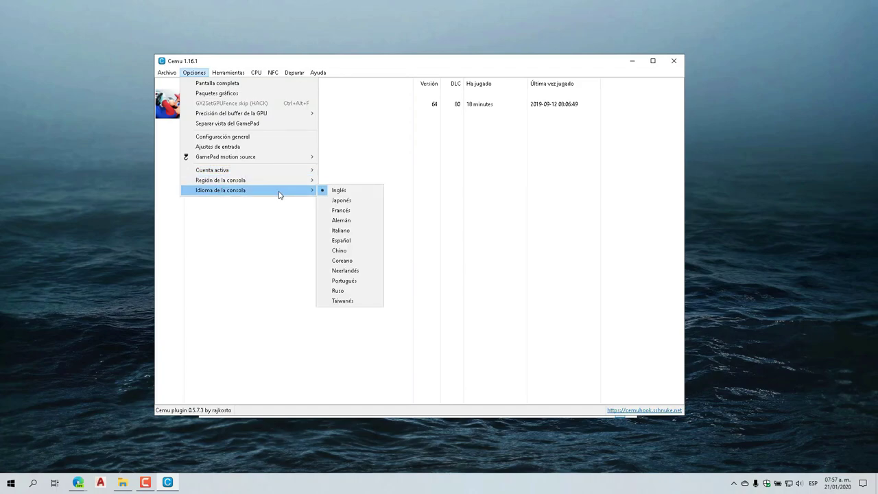
left_click(342, 244)
Examine the CPU affinity choices and the debugging options for CPU extensions and the custom timer
left_click(203, 74)
mouse_move(256, 73)
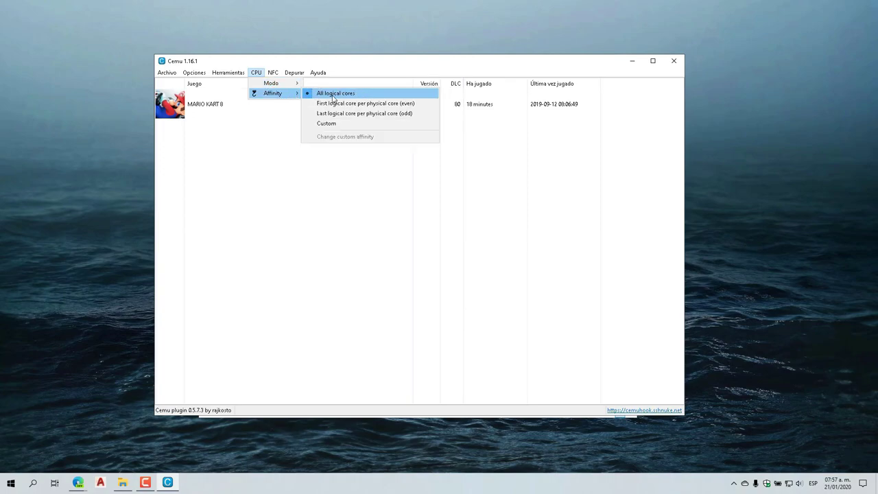
mouse_move(296, 74)
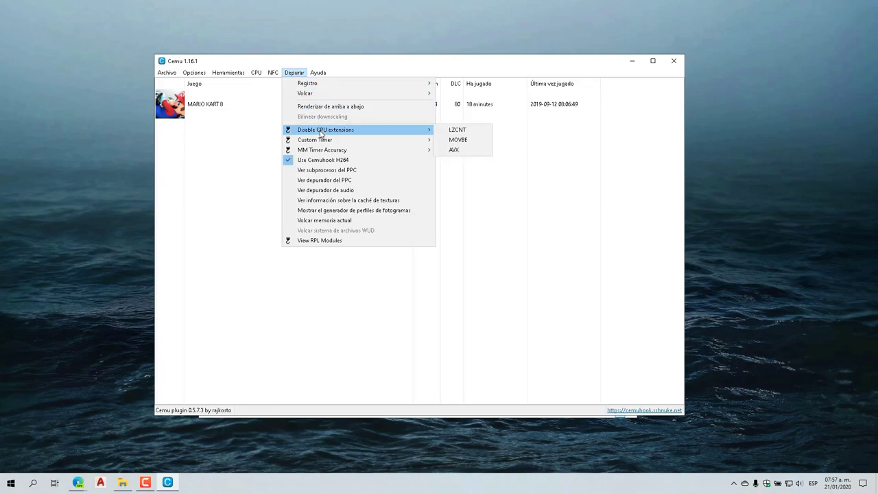
mouse_move(327, 140)
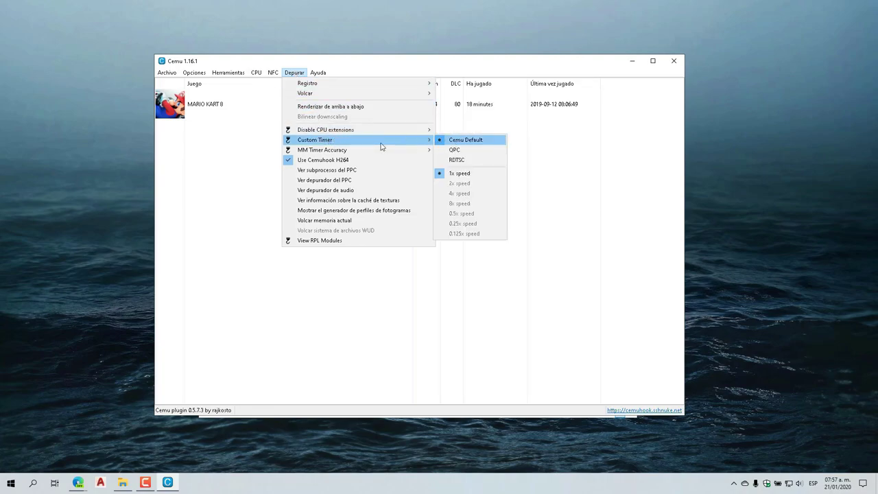
mouse_move(366, 150)
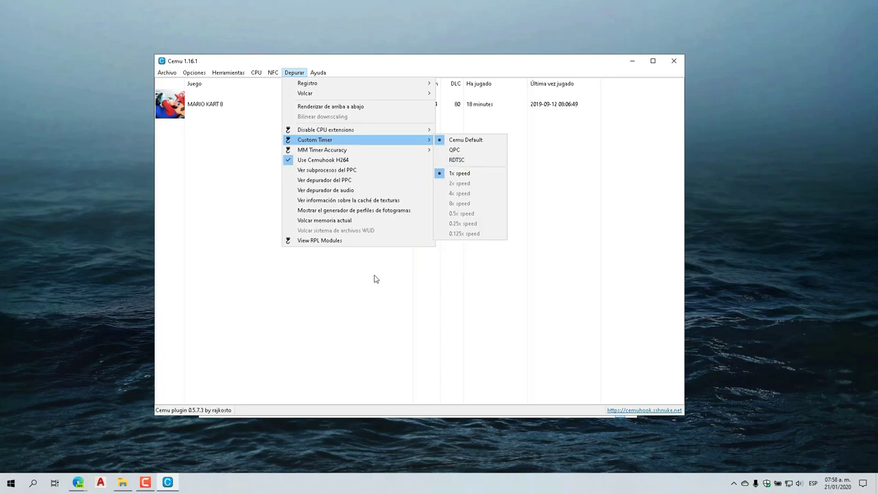
left_click(241, 164)
Open the graphic packs for MARIO KART 8 and download and install the latest community graphic packs
left_click(206, 107)
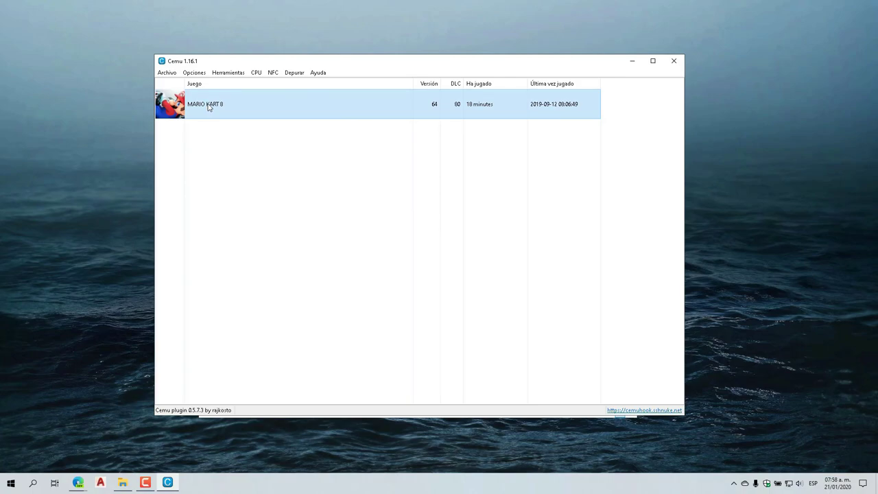
right_click(209, 107)
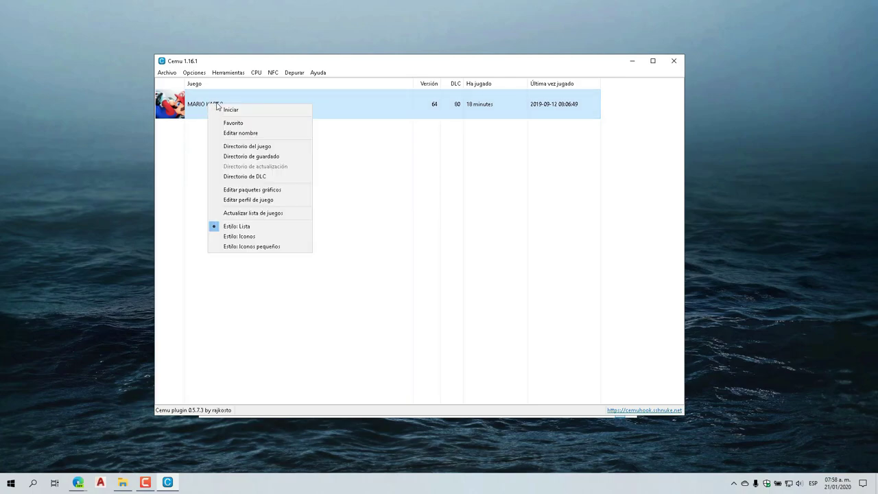
left_click(258, 191)
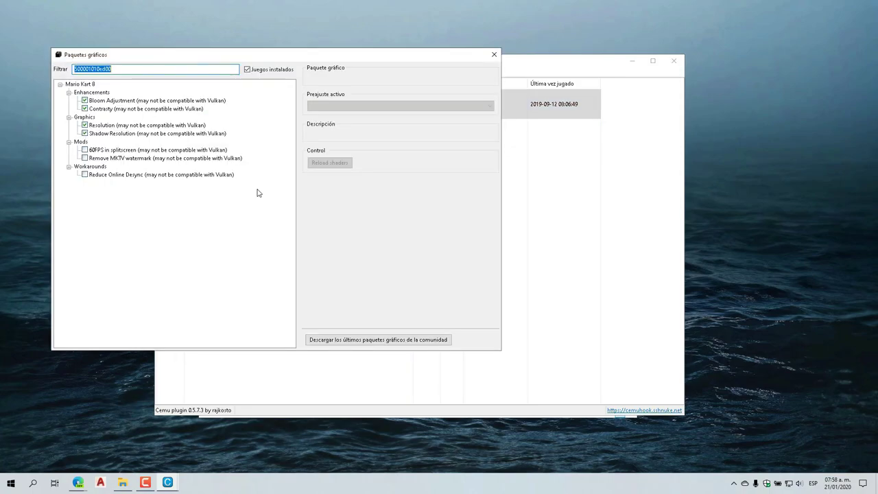
left_click(375, 342)
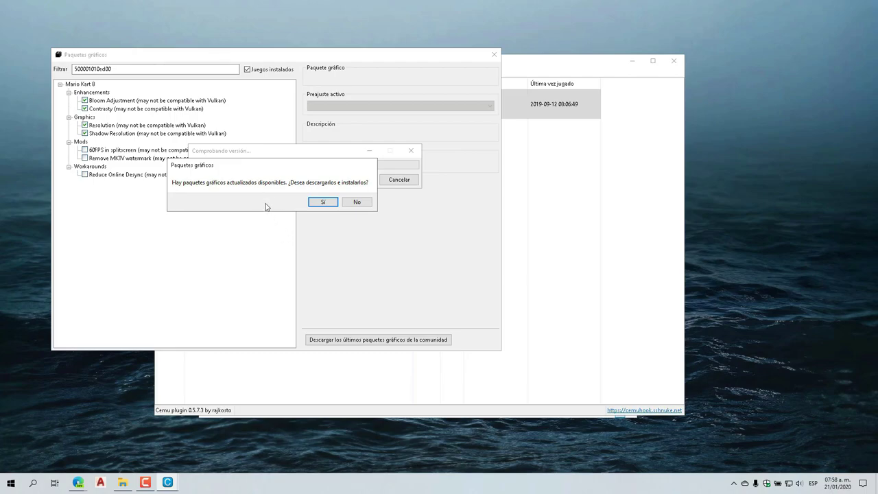
left_click_drag(283, 168, 315, 168)
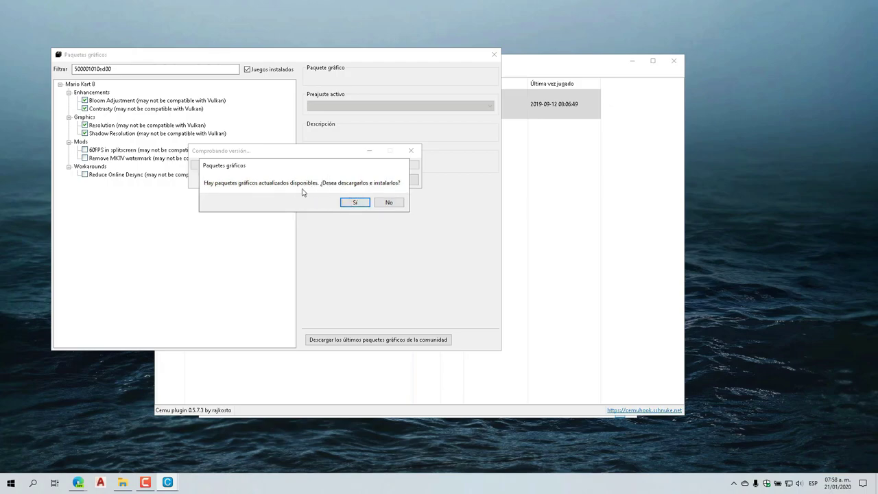
left_click(355, 203)
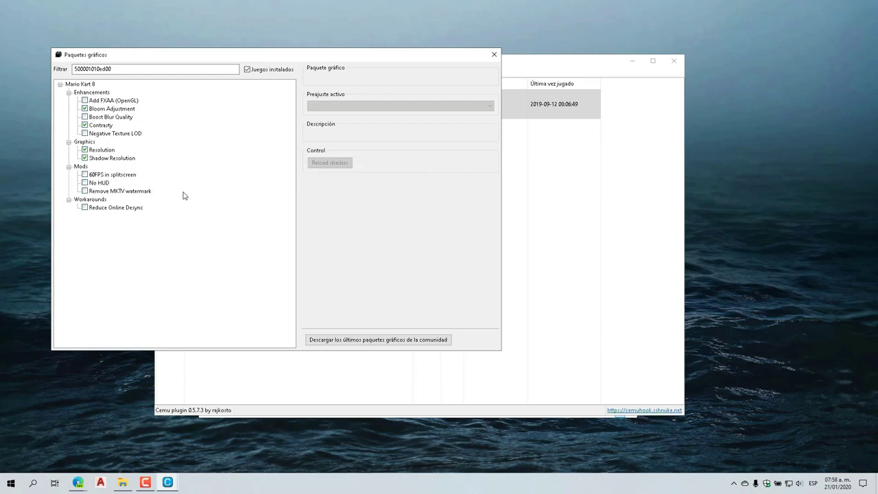
Enable the Add FXAA (OpenGL) pack and choose the Full Amount (Default) preset for Bloom Adjustment
left_click(111, 101)
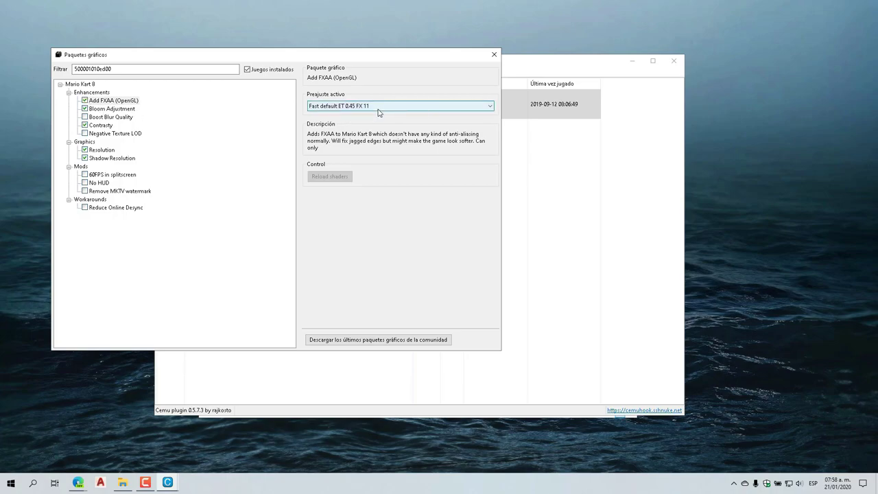
left_click(121, 109)
left_click(339, 106)
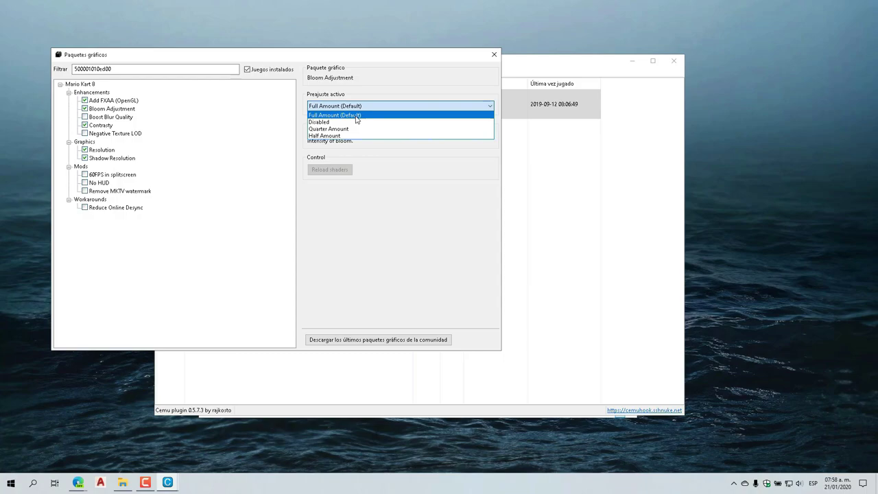
left_click(356, 116)
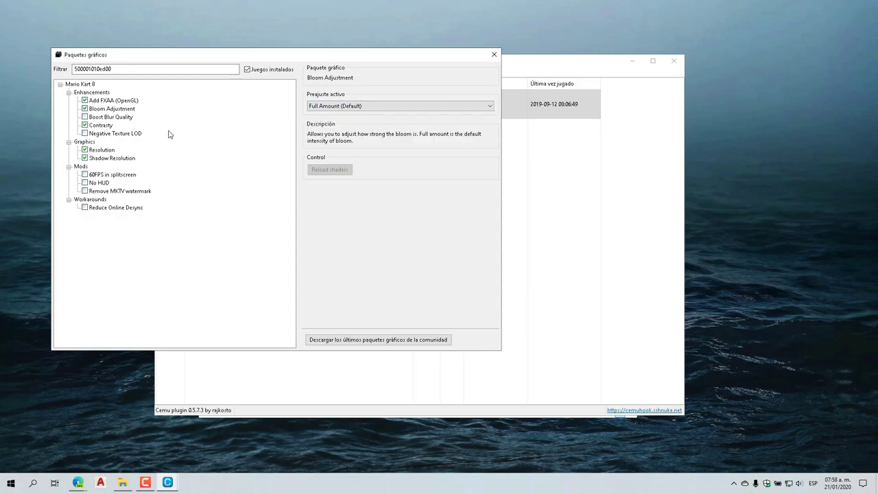
Set the Contrasty graphic pack's active preset to Colourful
left_click(100, 125)
left_click(325, 107)
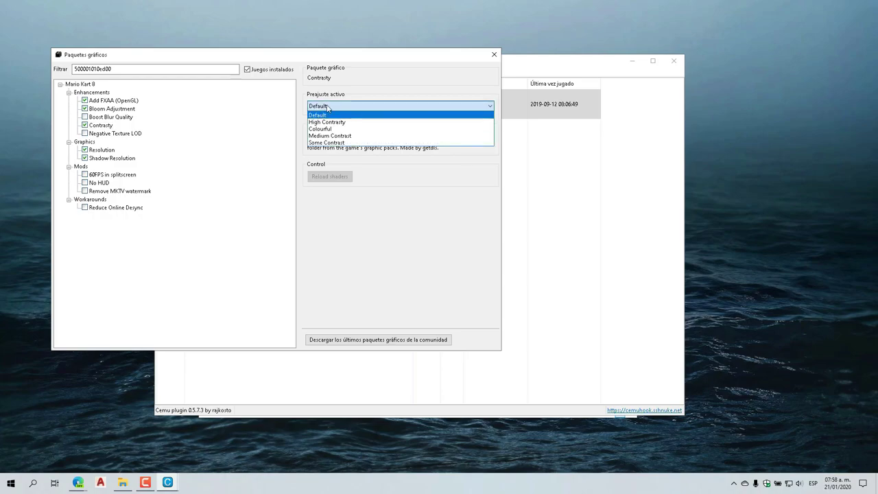
left_click(329, 129)
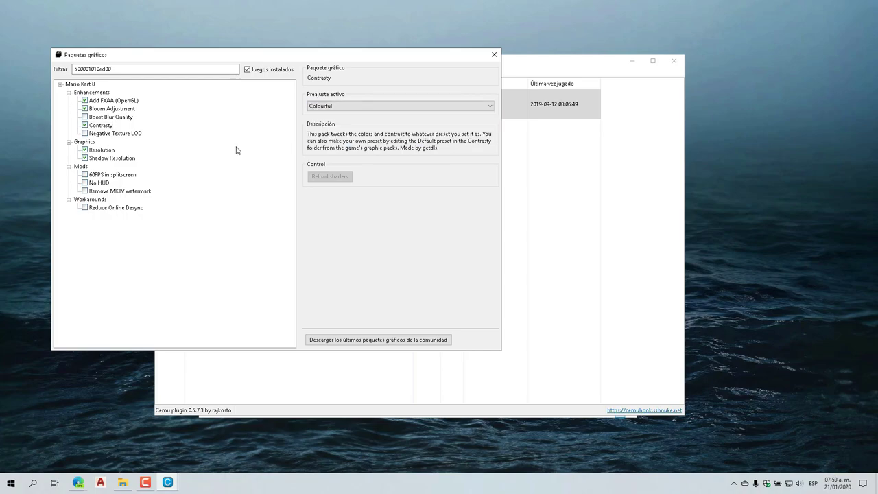
Set the Resolution pack to 2560x1440 and the Shadow Resolution pack to High (200%)
left_click(115, 151)
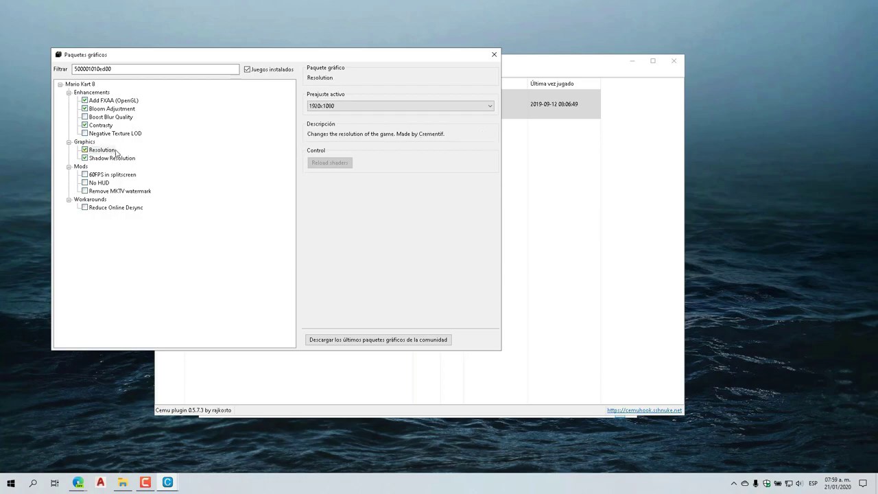
left_click(344, 107)
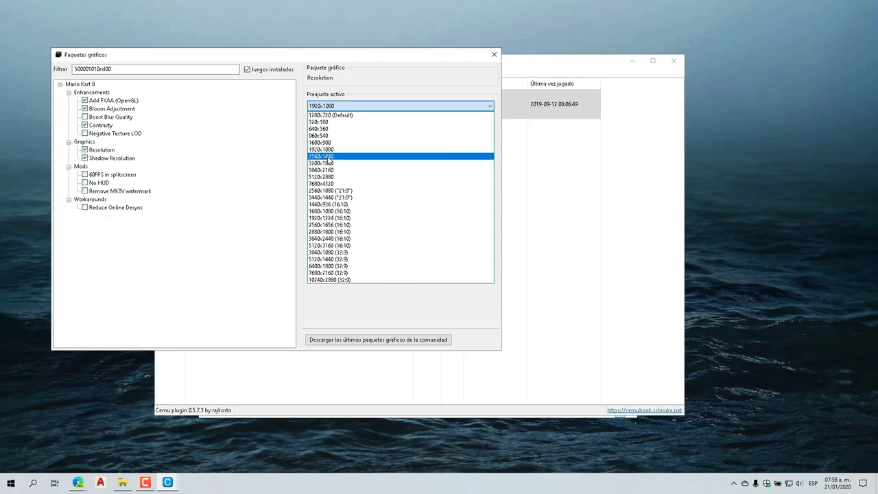
left_click(329, 157)
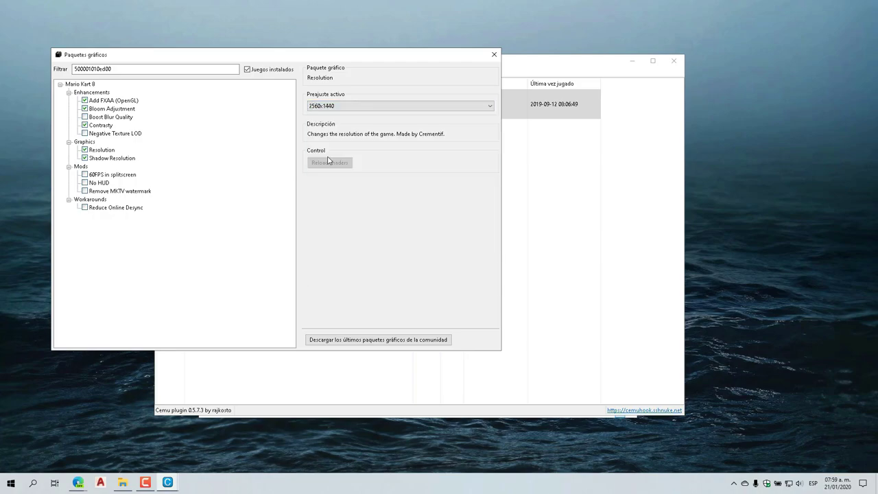
left_click(125, 159)
left_click(374, 107)
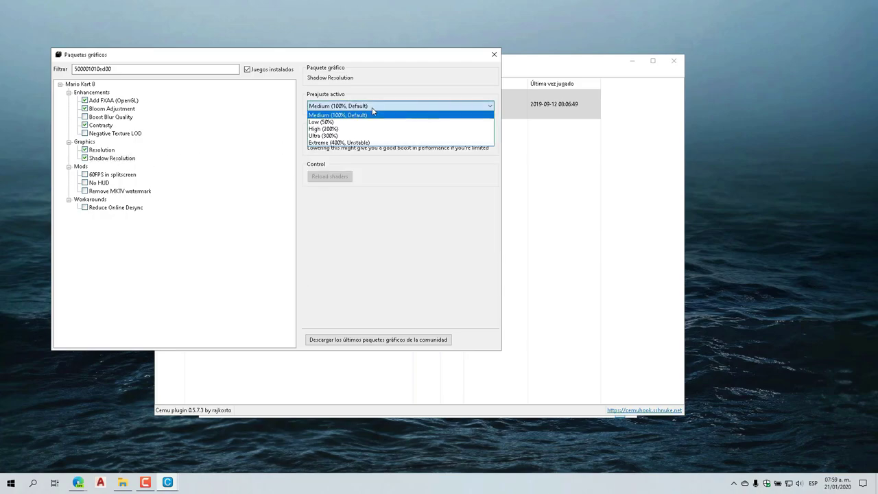
left_click(331, 131)
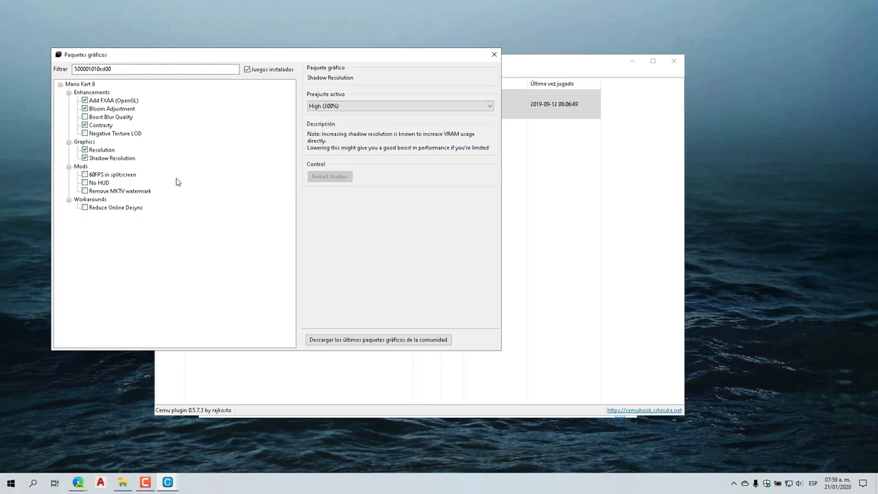
Enable the 60FPS in splitscreen mod and the Reduce Online Desync workaround, and close the graphic packs
left_click(85, 175)
left_click(110, 175)
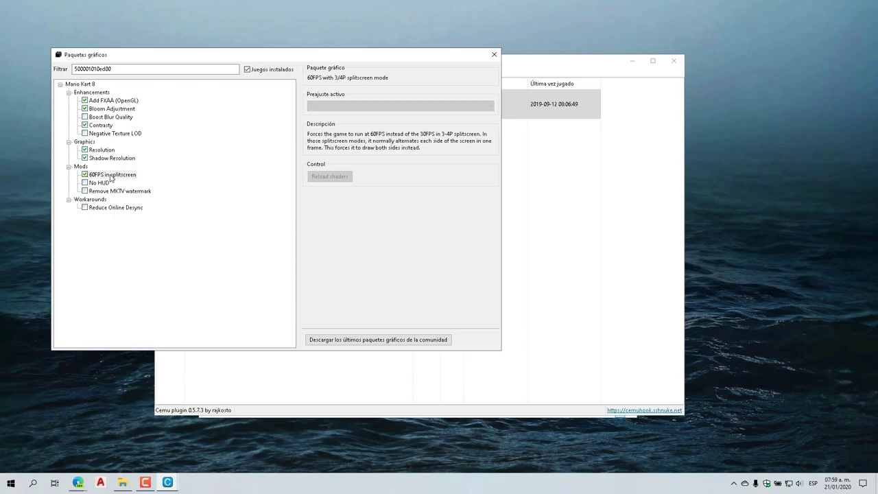
left_click(113, 209)
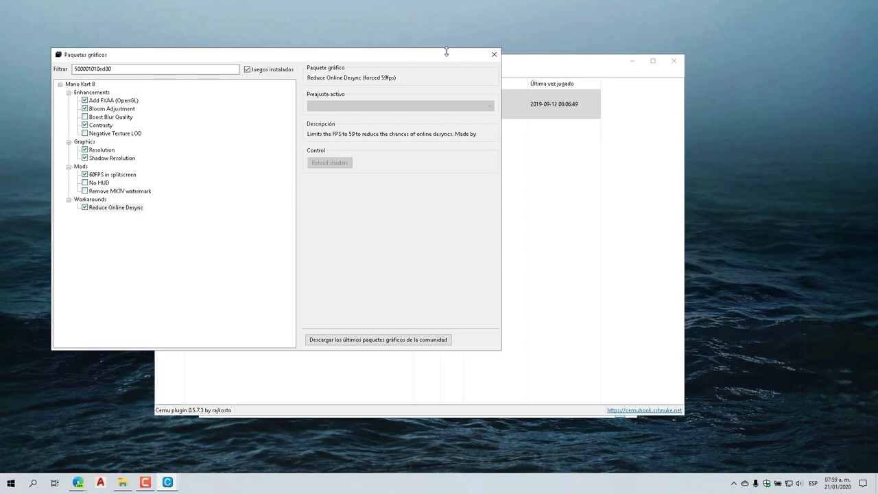
left_click(494, 55)
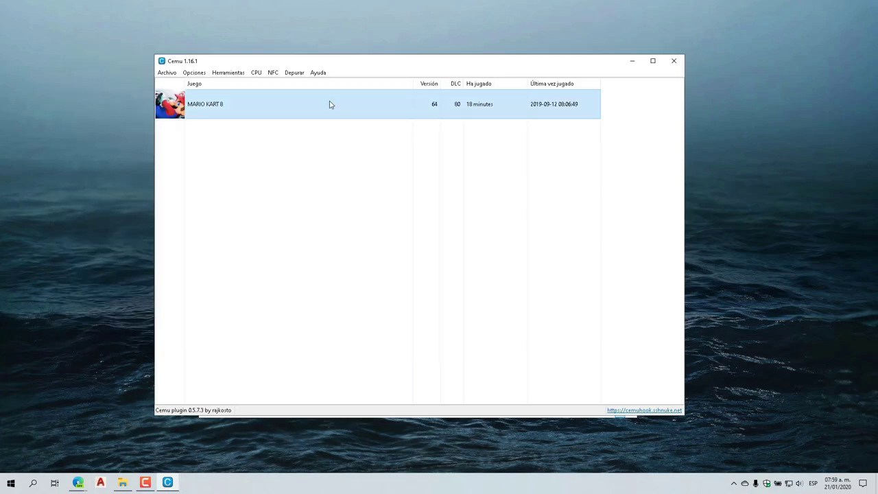
In the MARIO KART 8 game profile, choose the single-core recompiler (Recompilador de núcleo único) CPU mode and a thread quantum of 100000 cycles
right_click(212, 104)
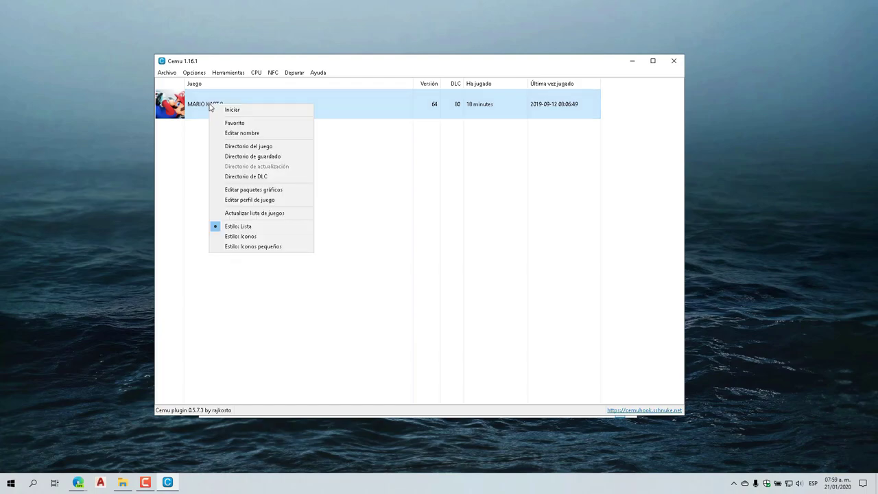
left_click(273, 201)
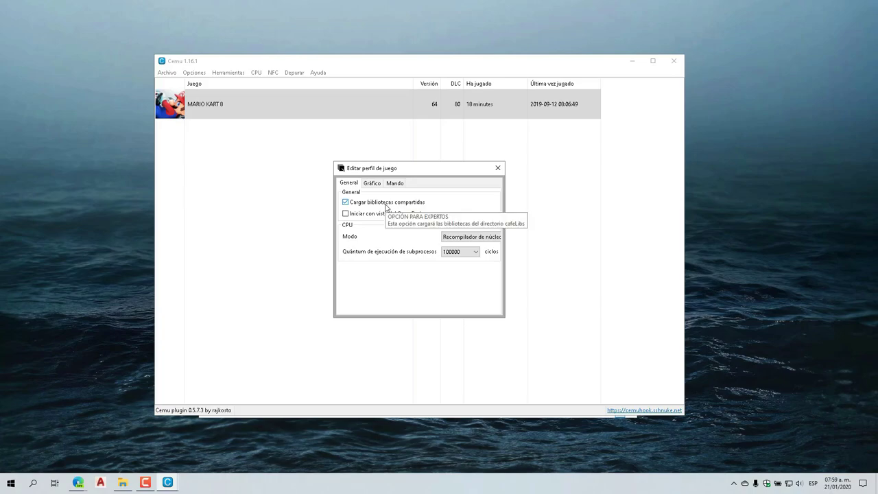
left_click(472, 237)
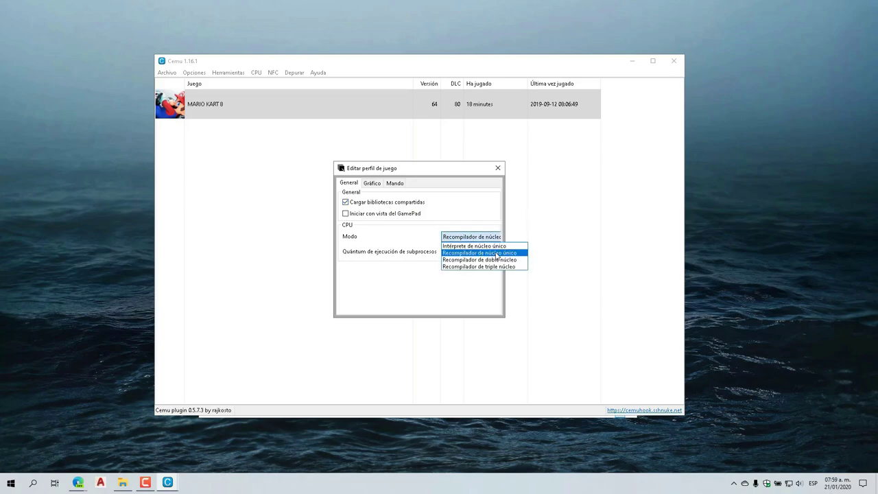
left_click(496, 253)
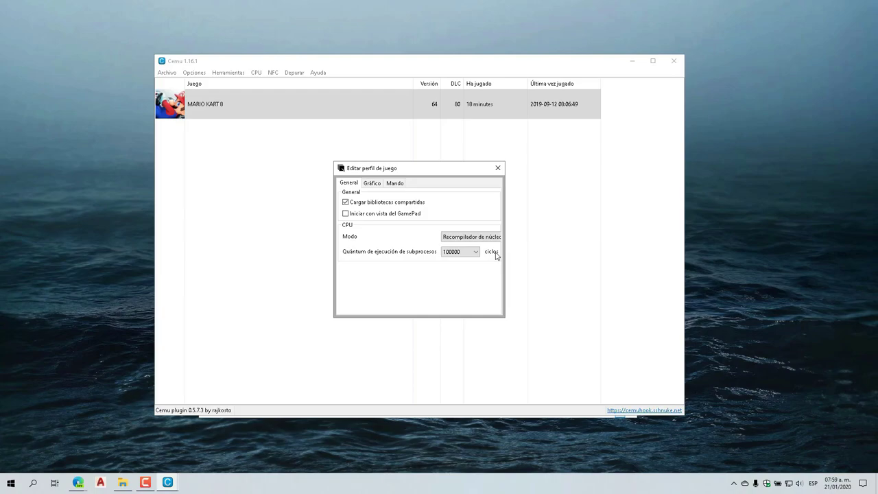
left_click(477, 253)
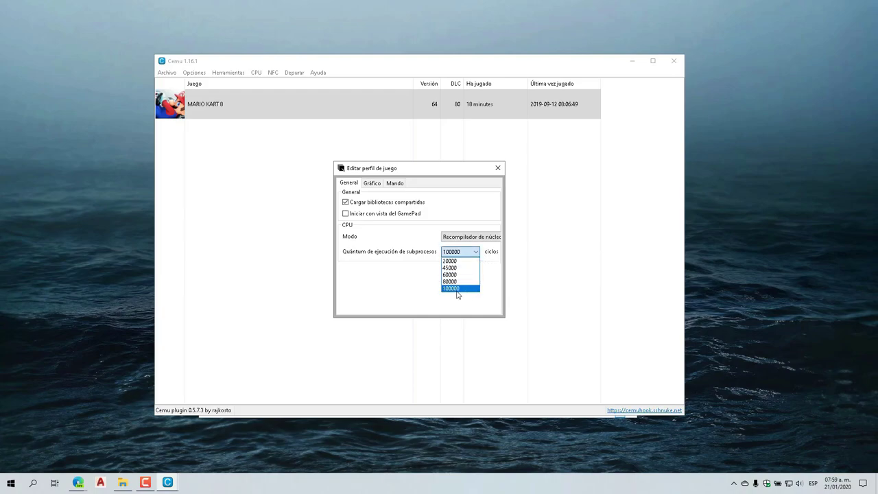
left_click(458, 289)
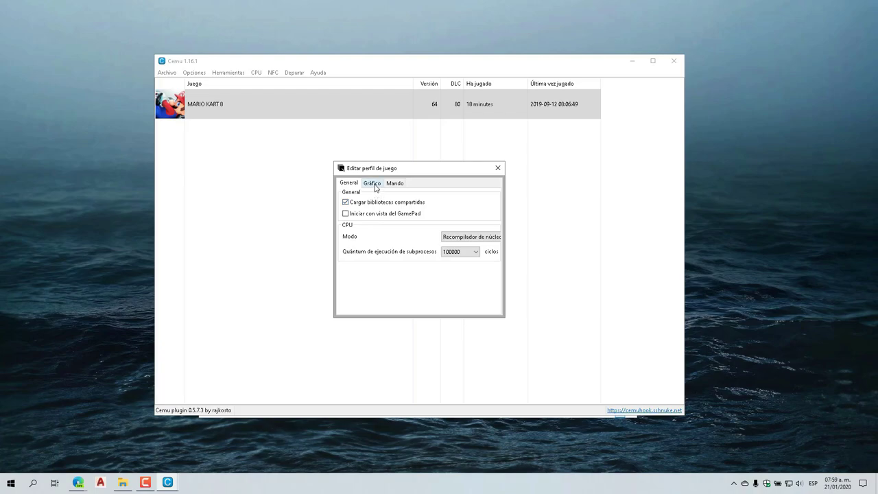
Examine the game profile's graphics settings for precompiled shaders, accurate shader multiplication and GPU buffer cache accuracy
left_click(375, 184)
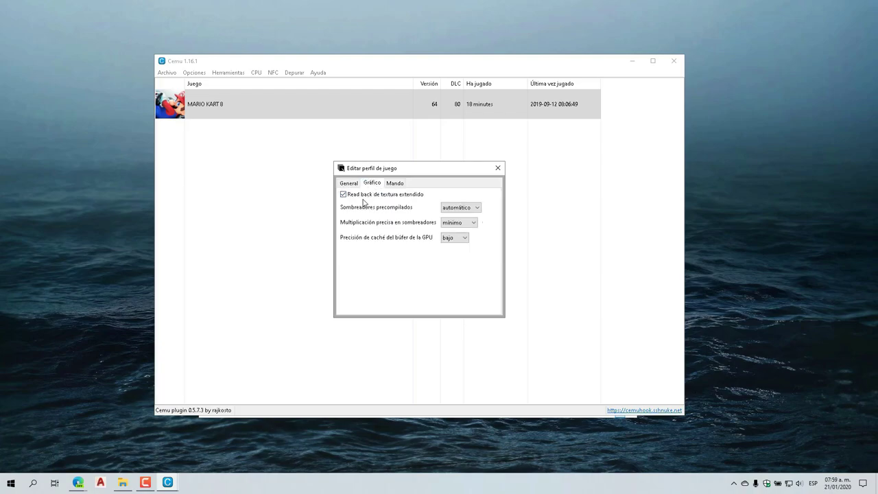
mouse_move(460, 212)
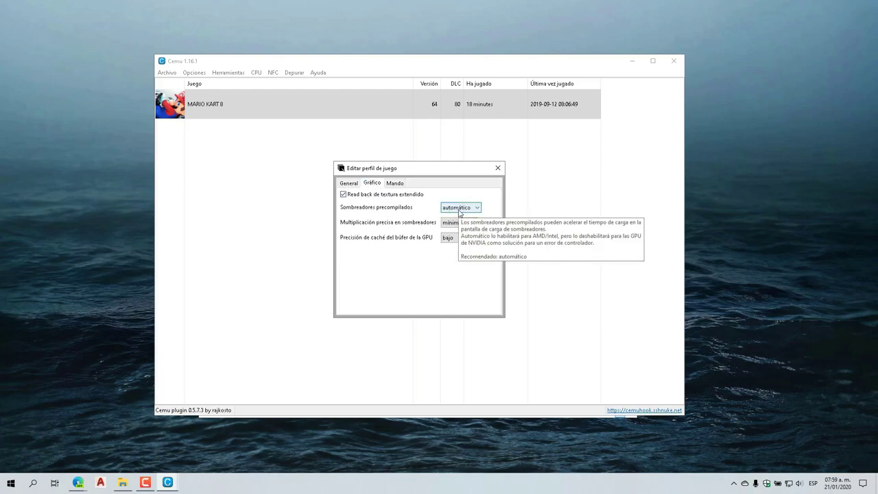
mouse_move(460, 229)
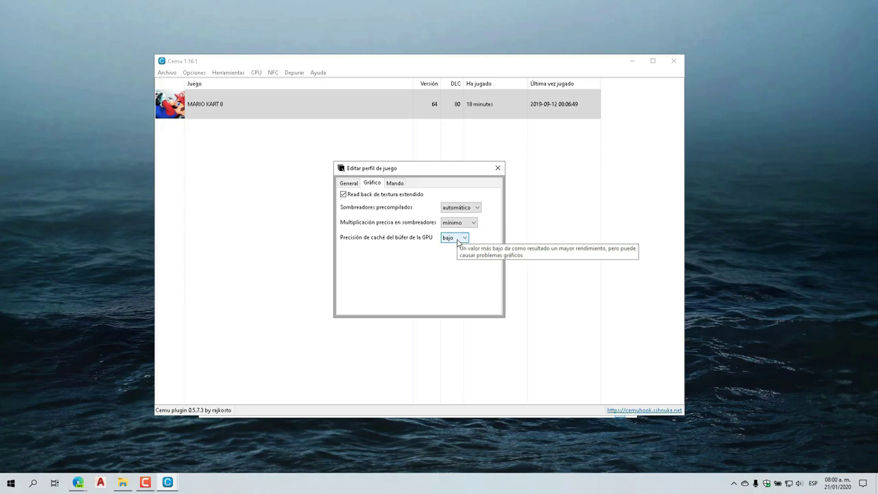
Check the controller assignments in the MARIO KART 8 game profile and close the profile
left_click(400, 184)
mouse_move(399, 201)
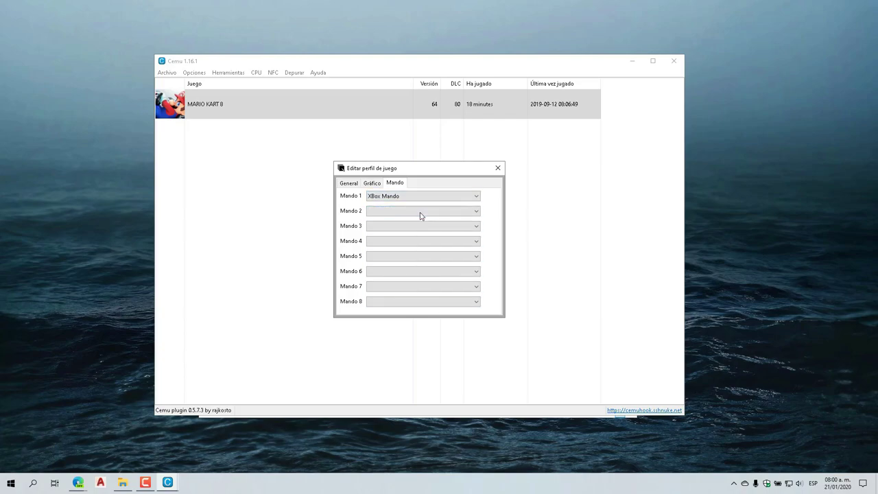
left_click(494, 170)
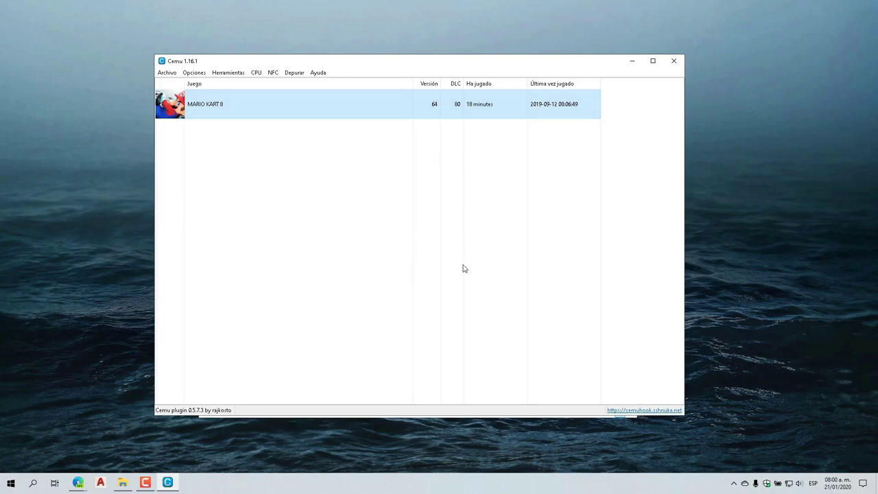
Close Cemu, minimise the CEMU Mario Kart folder and switch to the per-program 3D settings in the NVIDIA Control Panel
left_click(674, 60)
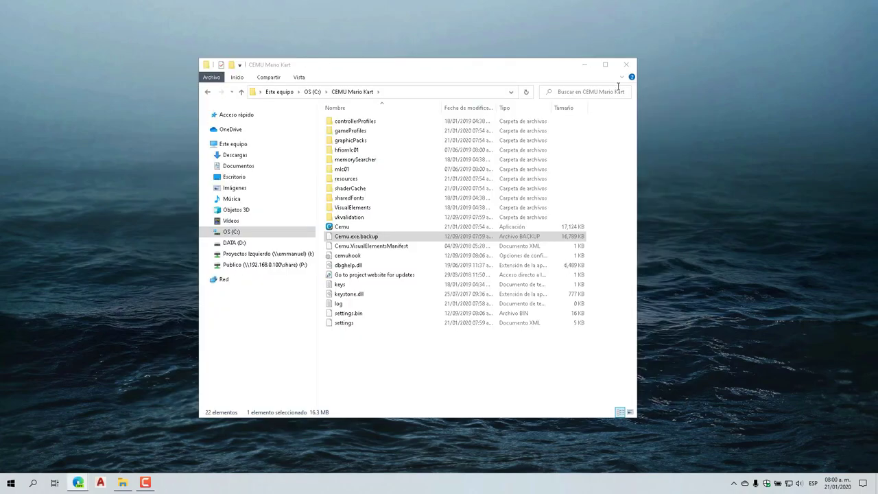
left_click(582, 66)
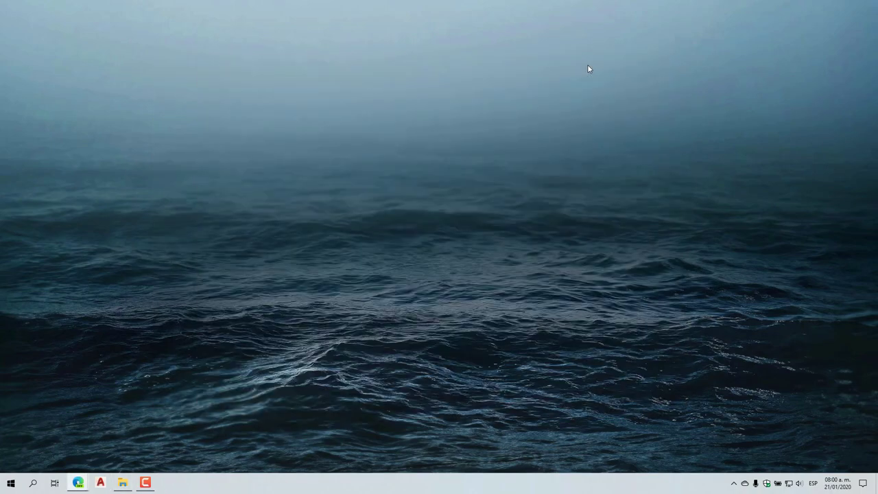
right_click(460, 222)
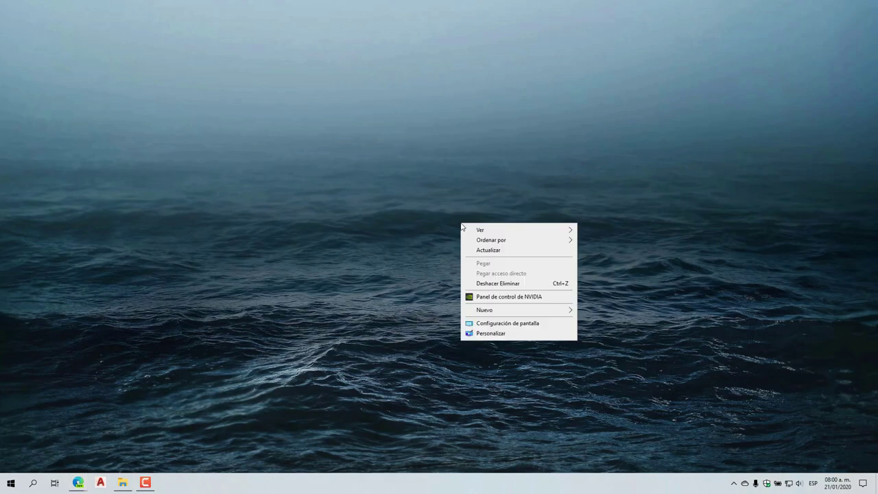
left_click(501, 300)
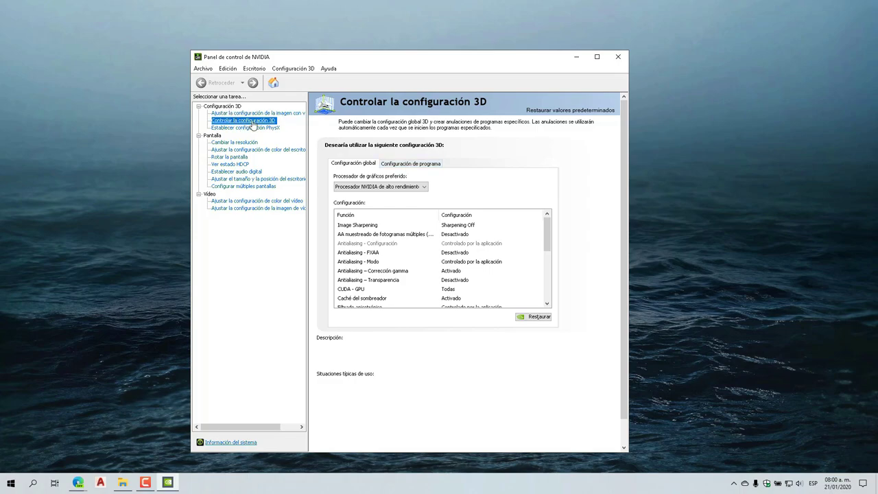
left_click(412, 164)
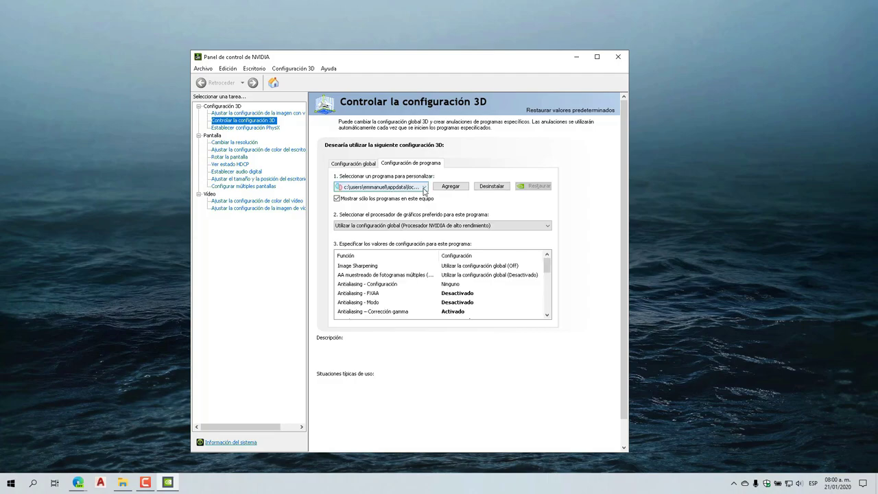
left_click(425, 188)
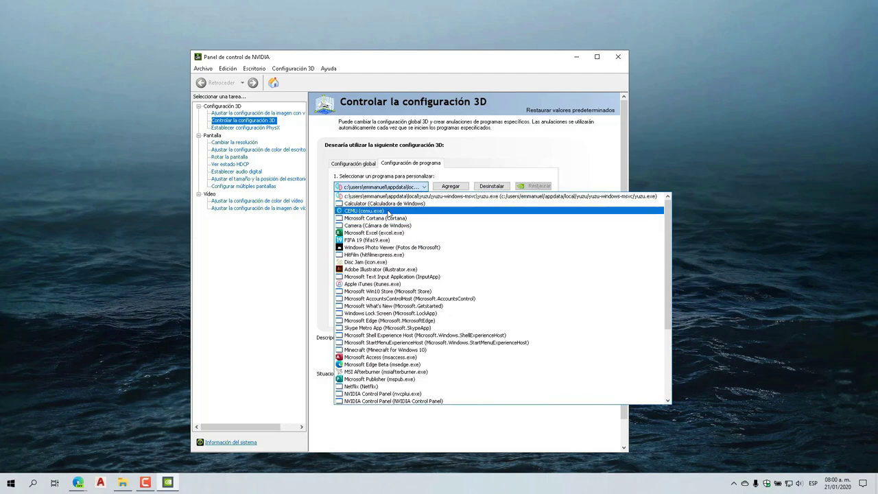
left_click(450, 171)
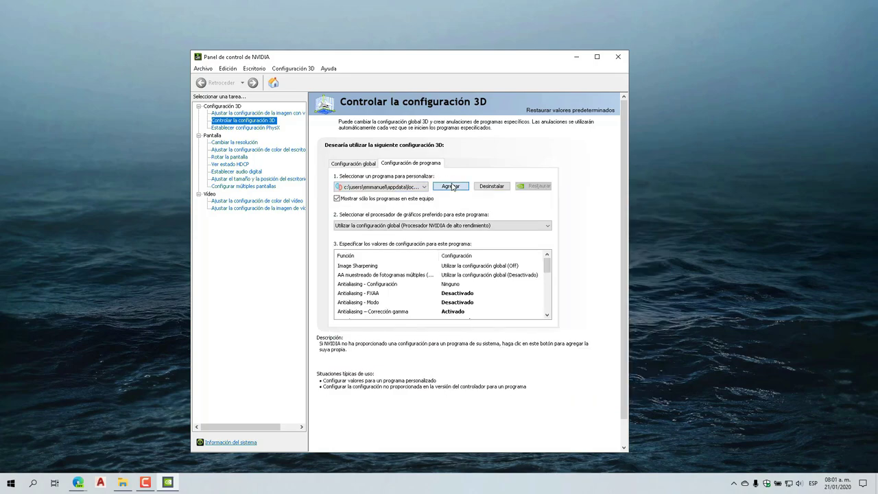
left_click(451, 186)
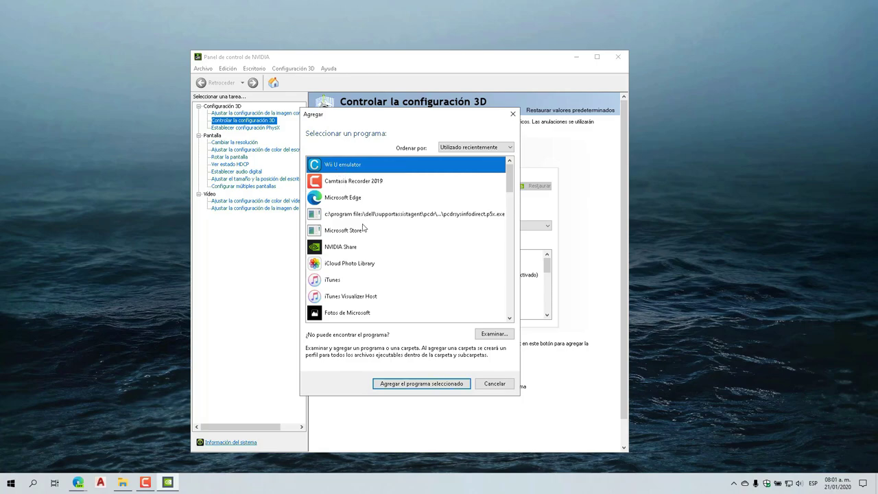
scroll(423, 221, "down", 5)
scroll(432, 206, "up", 5)
left_click(500, 334)
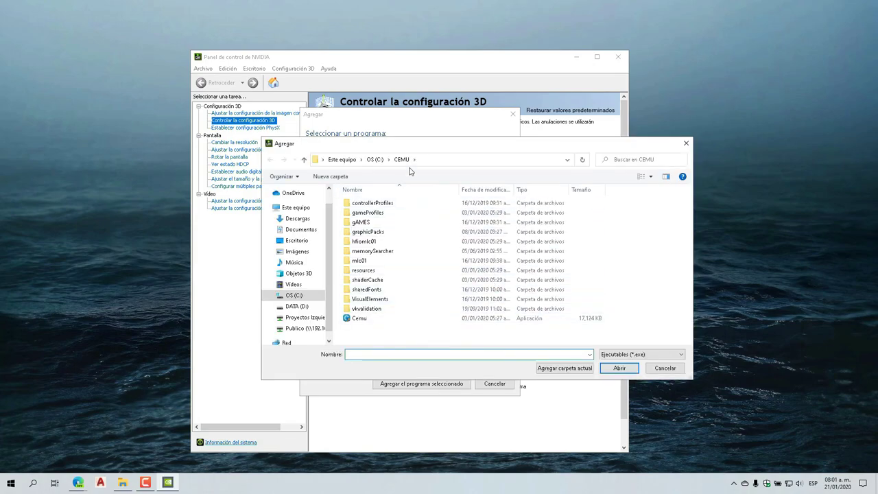
left_click(375, 160)
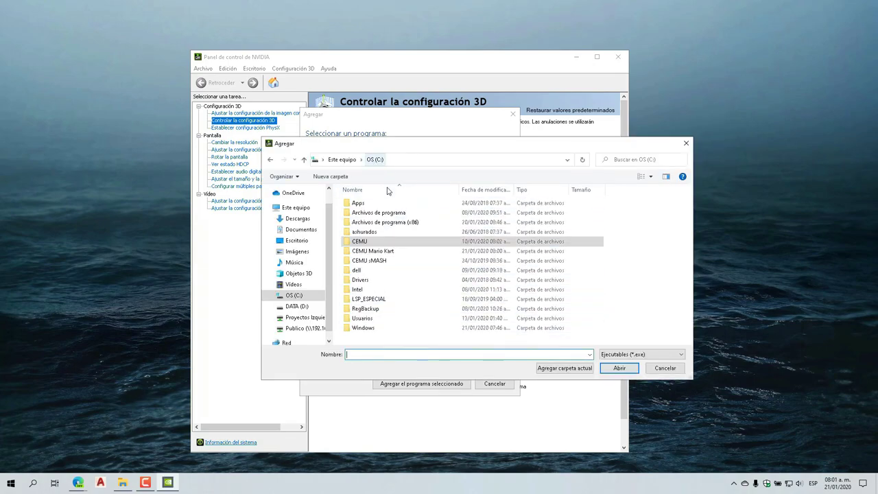
left_click(376, 253)
double_click(376, 253)
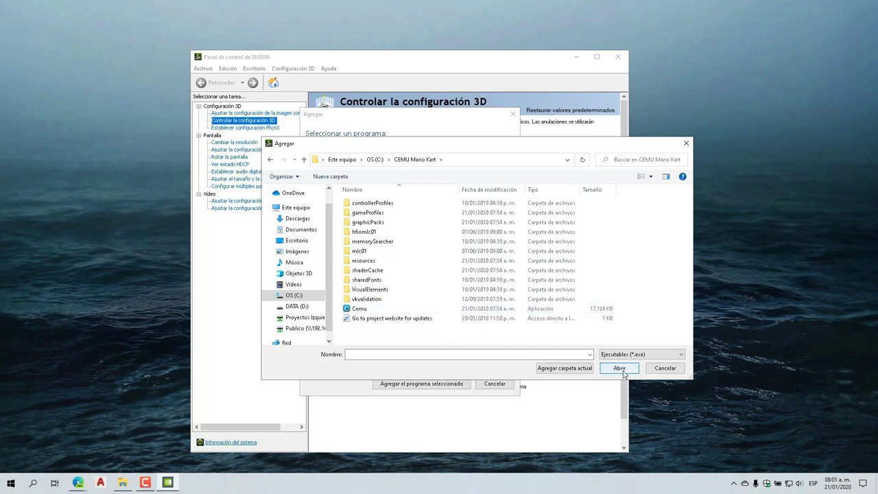
left_click(686, 142)
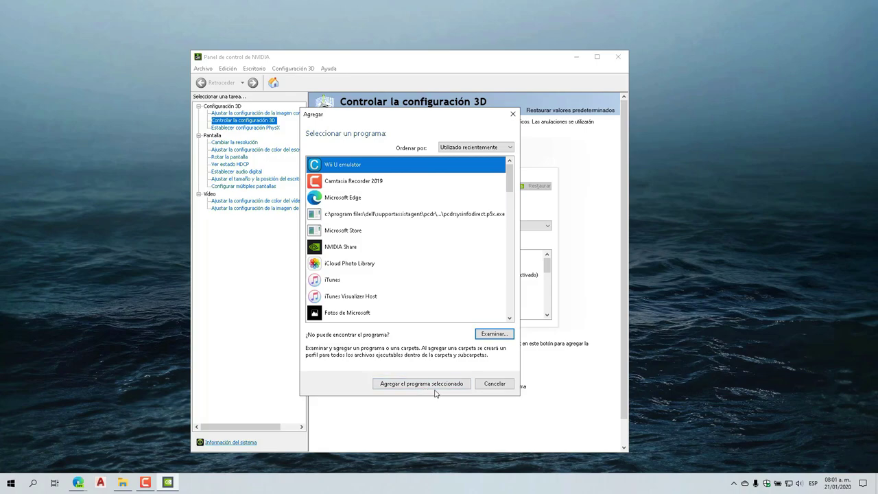
left_click(497, 388)
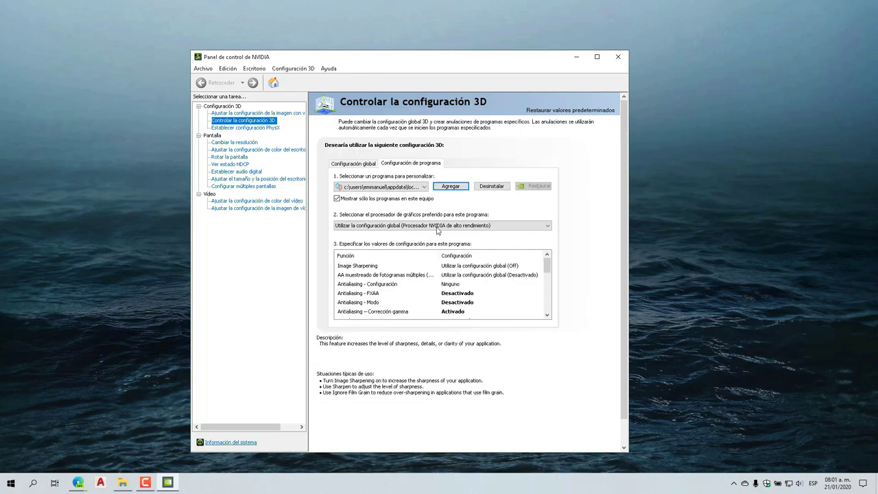
Choose CEMU (cemu.exe) as the program to customise and set its preferred graphics processor to Procesador NVIDIA de alto rendimiento
left_click(424, 186)
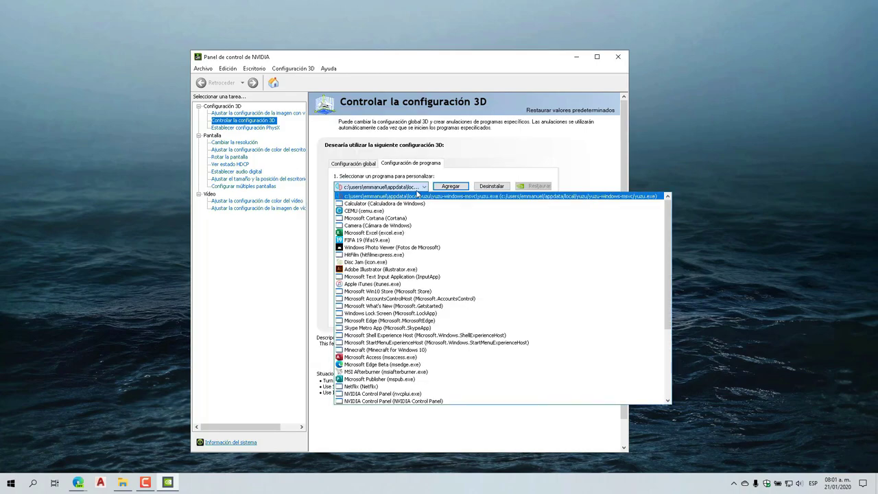
left_click(360, 215)
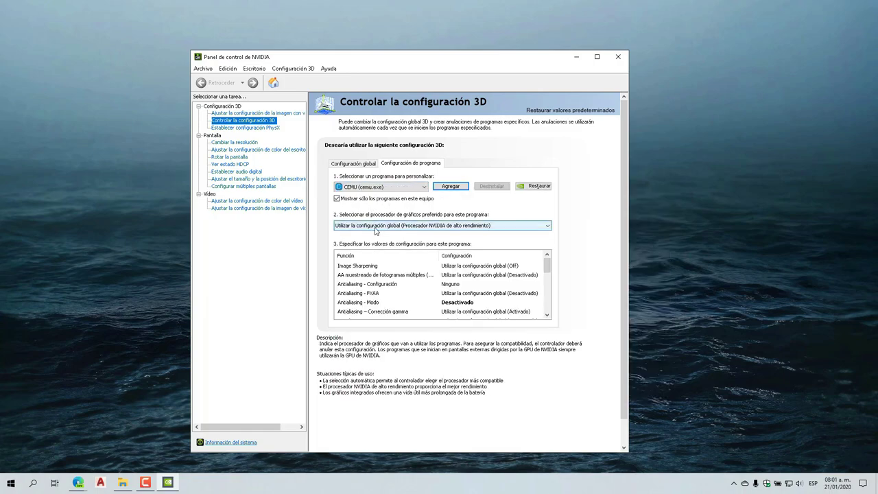
left_click(453, 230)
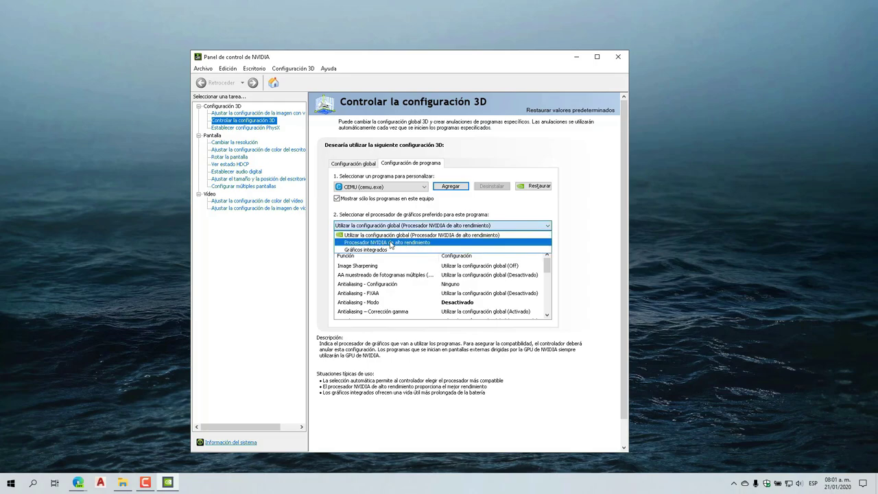
left_click(394, 244)
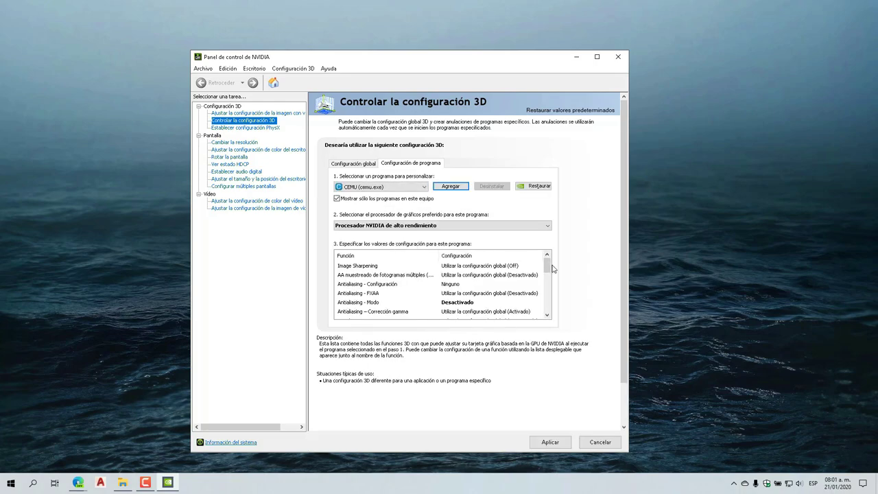
Examine the 3D settings for CEMU, covering antialiasing, shader cache, texture filtering, OpenGL rendering GPU, power management, threaded optimisation, vertical sync and triple buffering
scroll(549, 267, "down", 1)
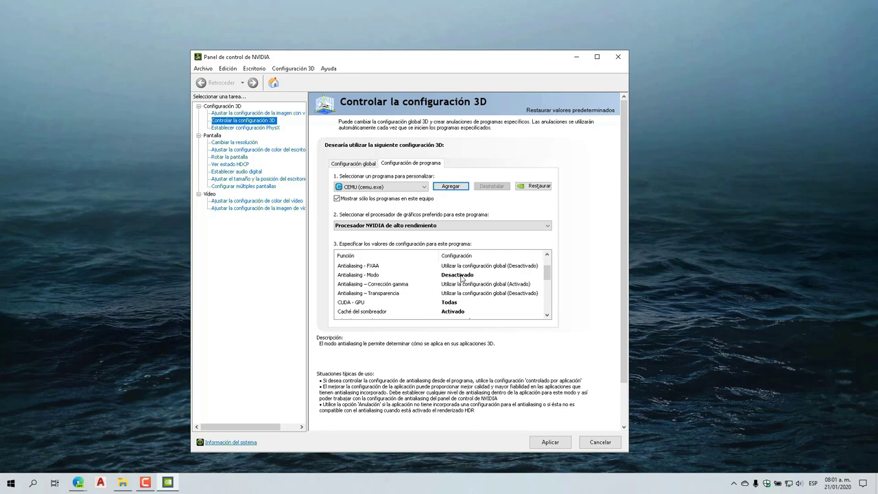
left_click(547, 315)
left_click(547, 316)
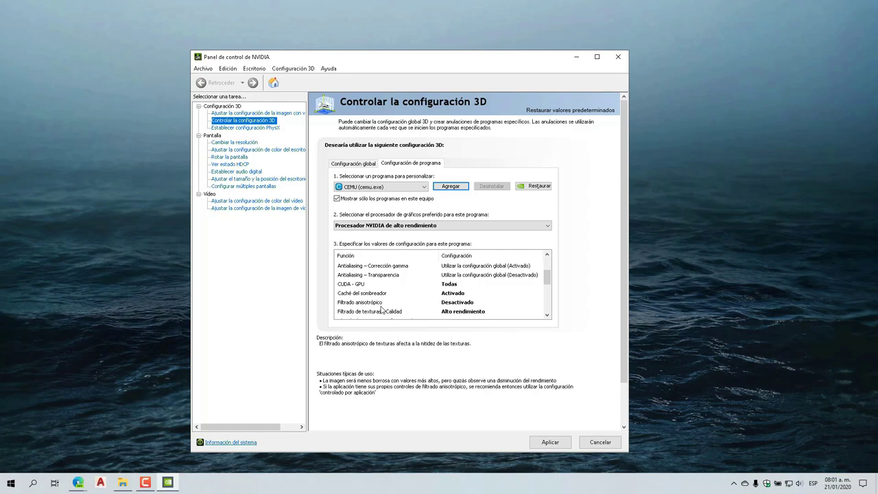
scroll(477, 306, "down", 1)
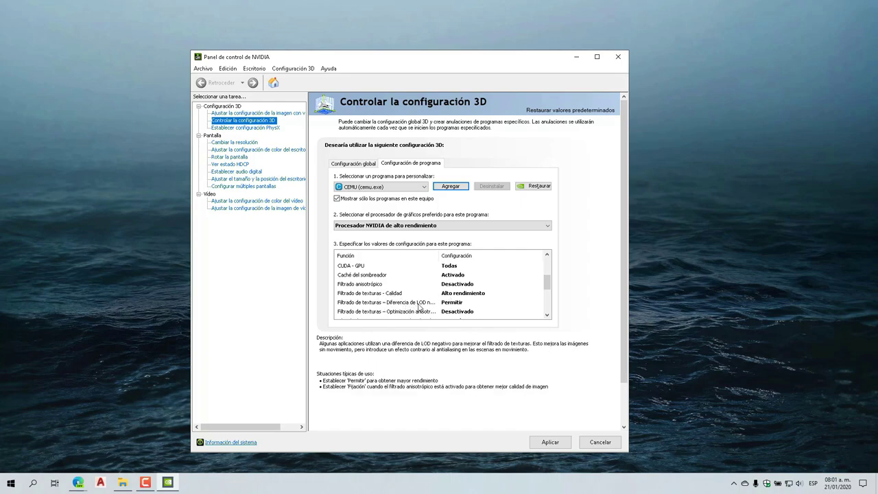
left_click(547, 315)
left_click(547, 315)
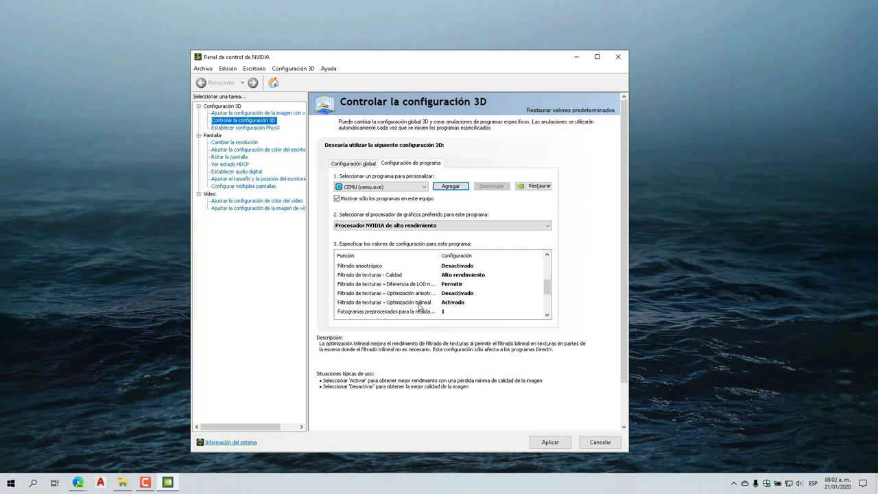
mouse_move(430, 315)
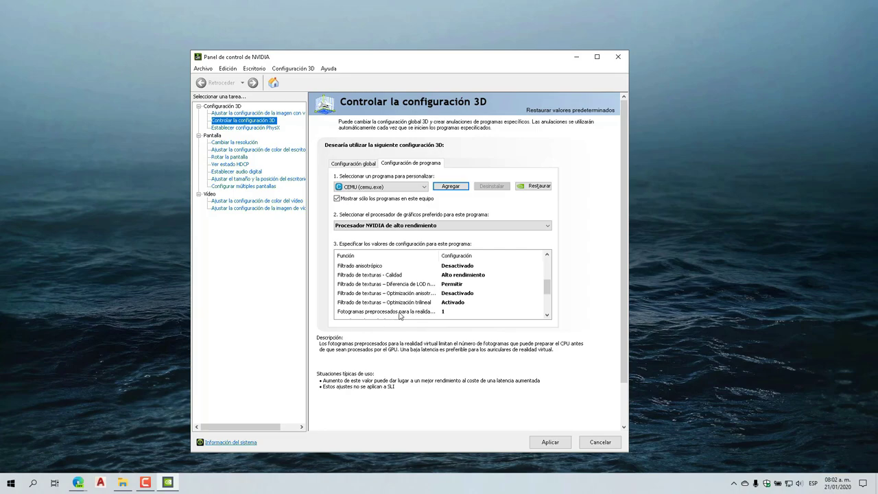
left_click(547, 315)
left_click(547, 315)
left_click(547, 315)
mouse_move(373, 305)
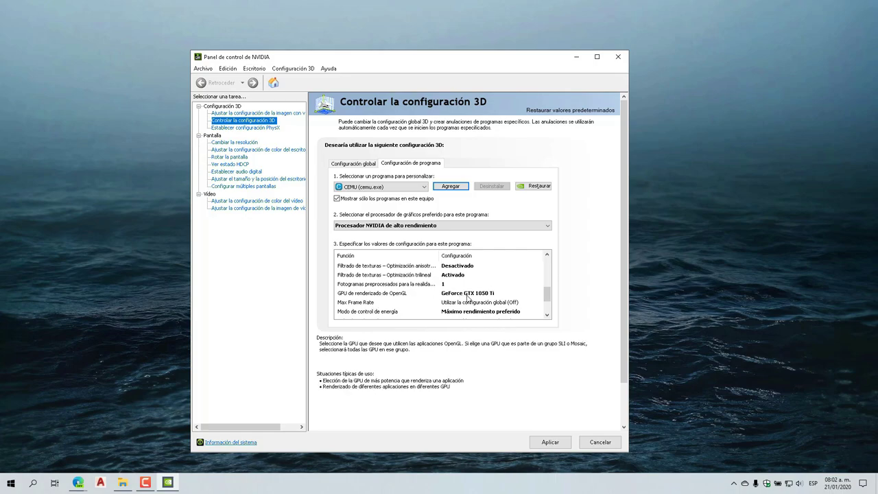
left_click(547, 315)
left_click(547, 315)
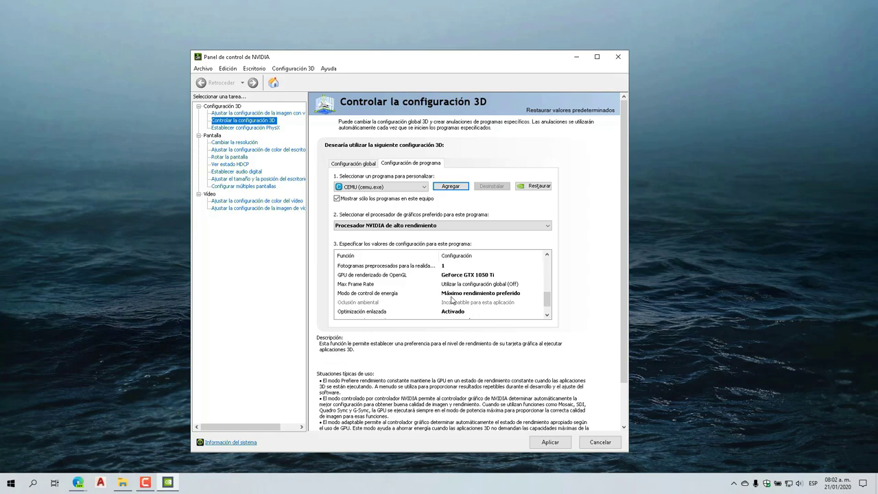
scroll(466, 309, "down", 2)
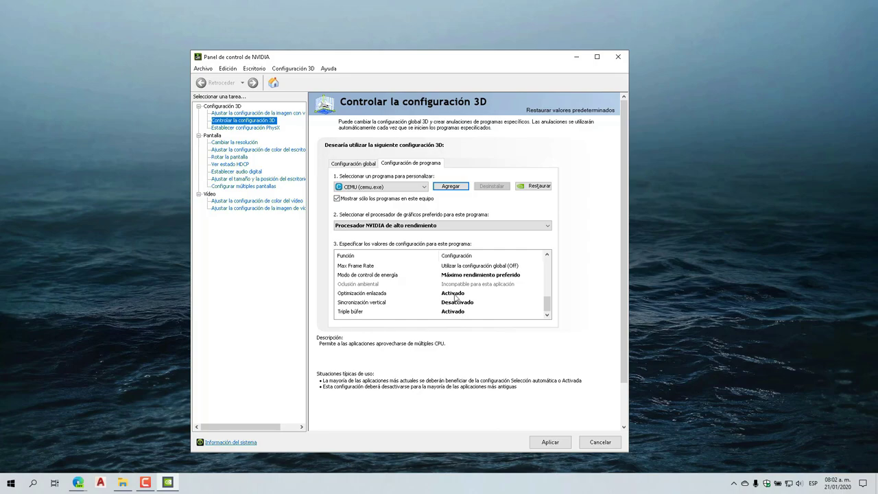
mouse_move(377, 306)
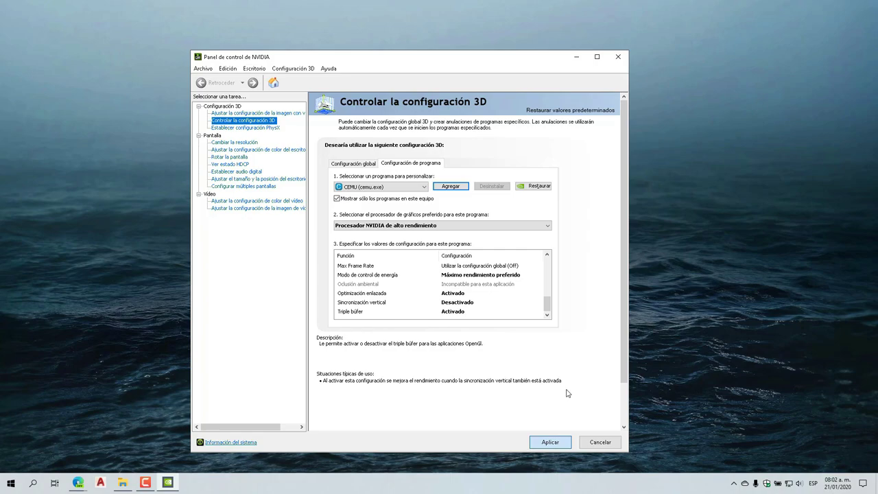
Apply the 3D settings for CEMU and close the NVIDIA Control Panel
left_click(532, 442)
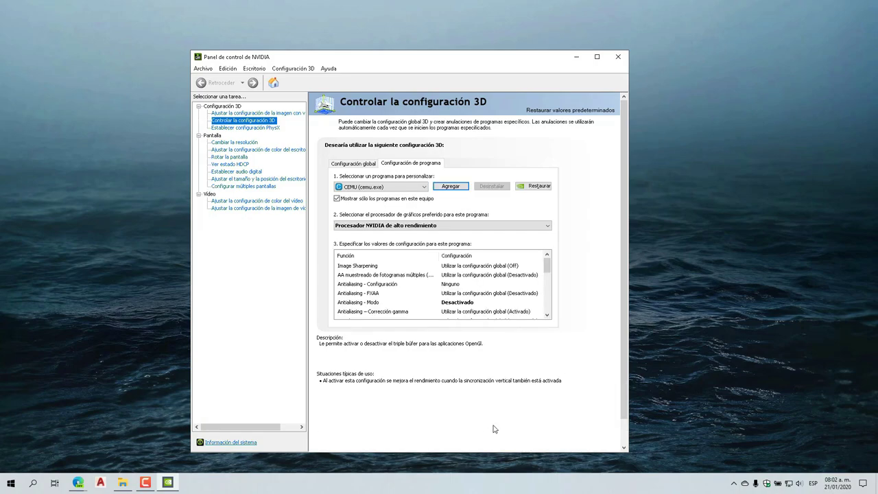
left_click(614, 59)
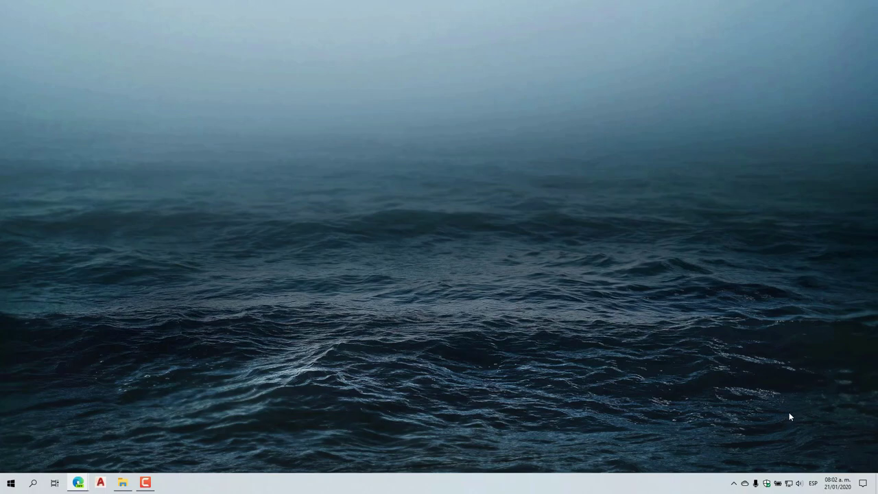
Check which power plan is active in the Windows power options and close them
right_click(780, 484)
left_click(780, 467)
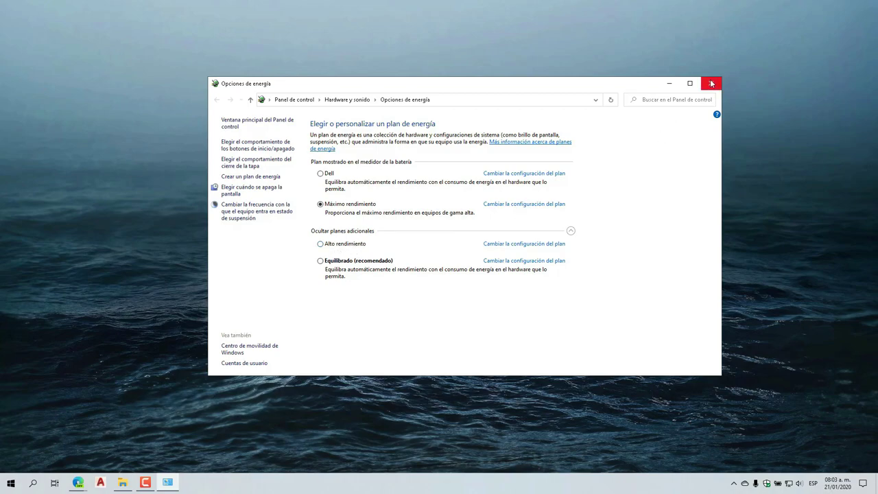
left_click(711, 83)
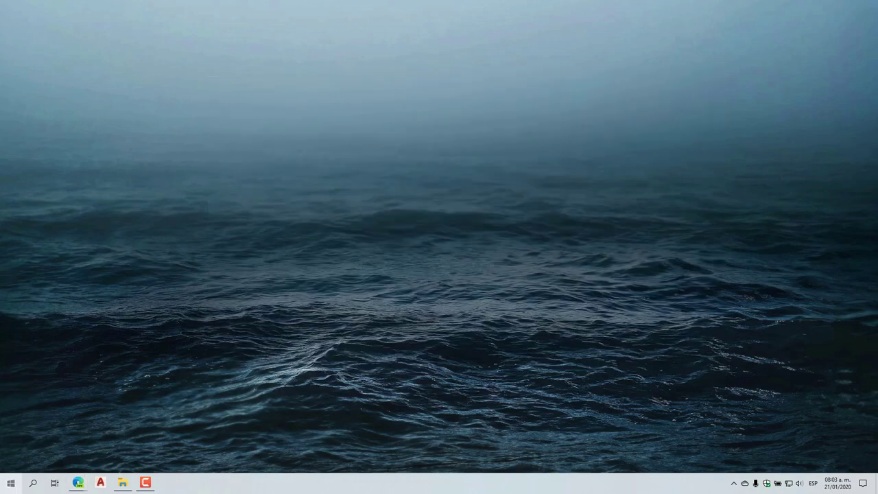
Open the Windows performance options from the advanced system settings and check which visual effects are enabled
right_click(11, 482)
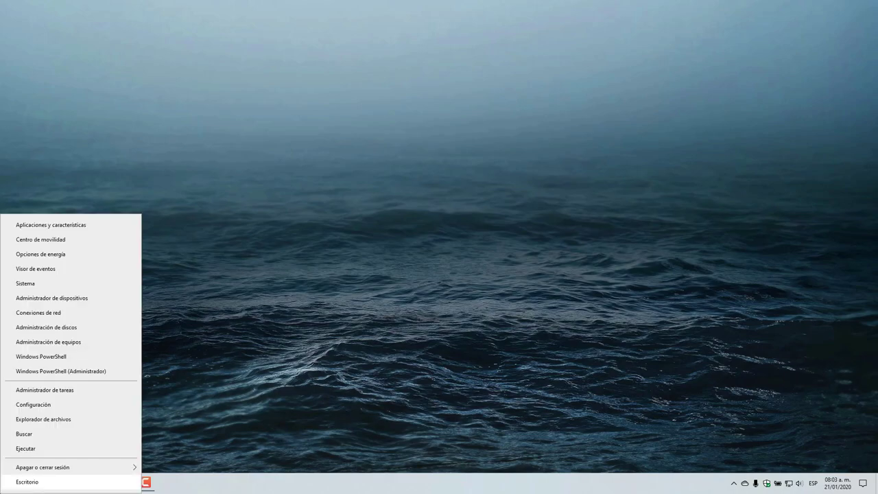
left_click(40, 284)
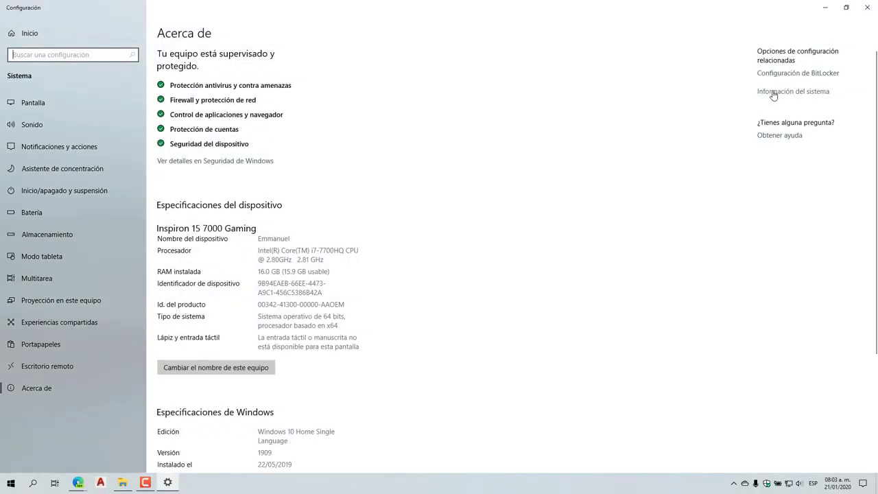
left_click(774, 93)
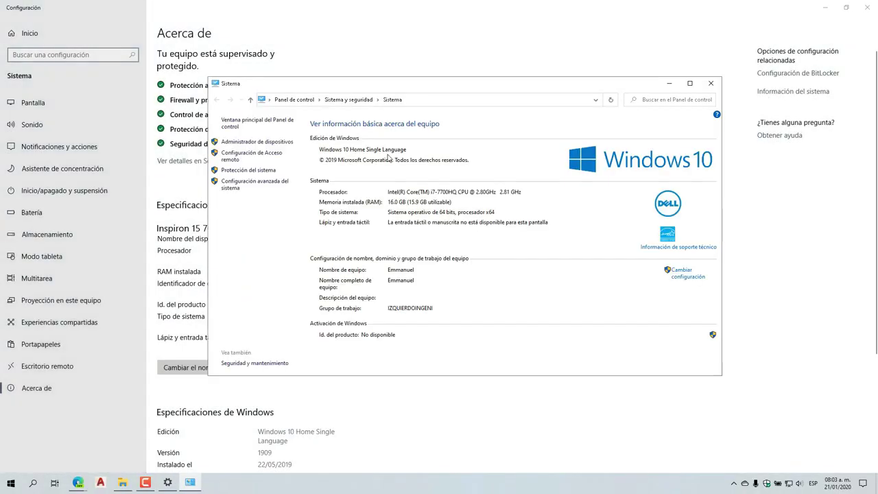
left_click(268, 185)
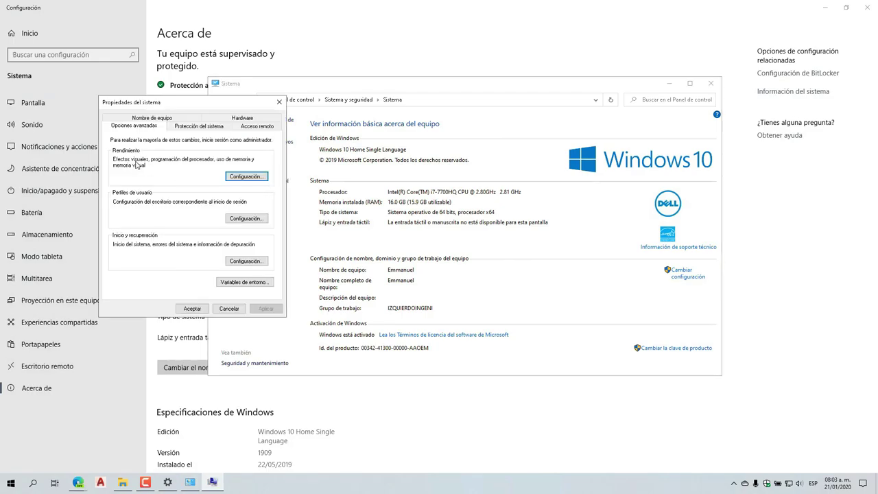
left_click(240, 178)
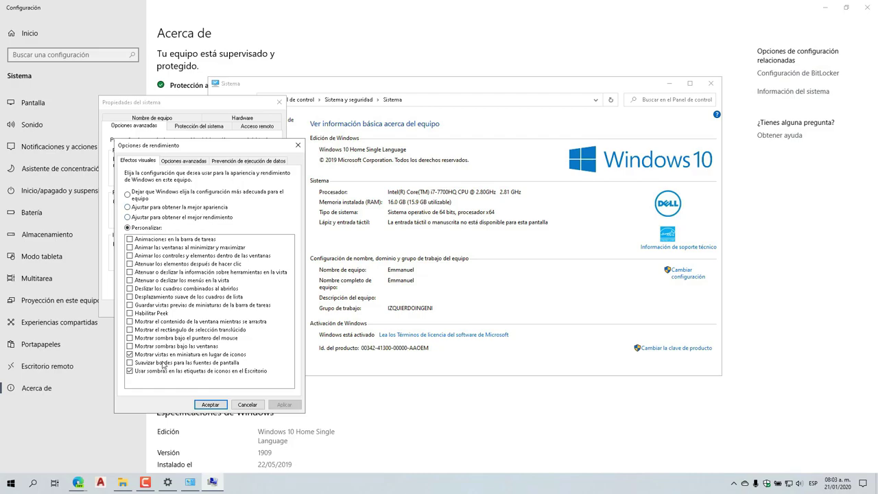
Set the paging file on drive C: to a custom size of 10000 MB initial and 15000 MB maximum, and accept the performance options
left_click(191, 163)
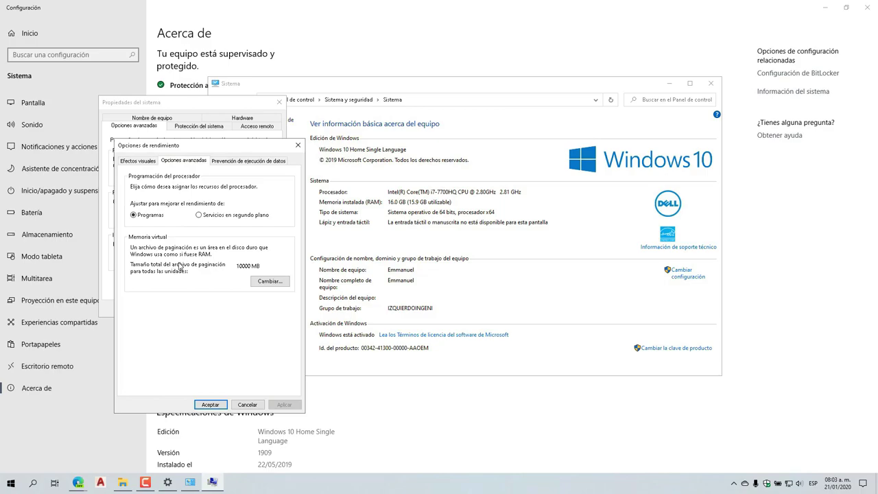
left_click(269, 284)
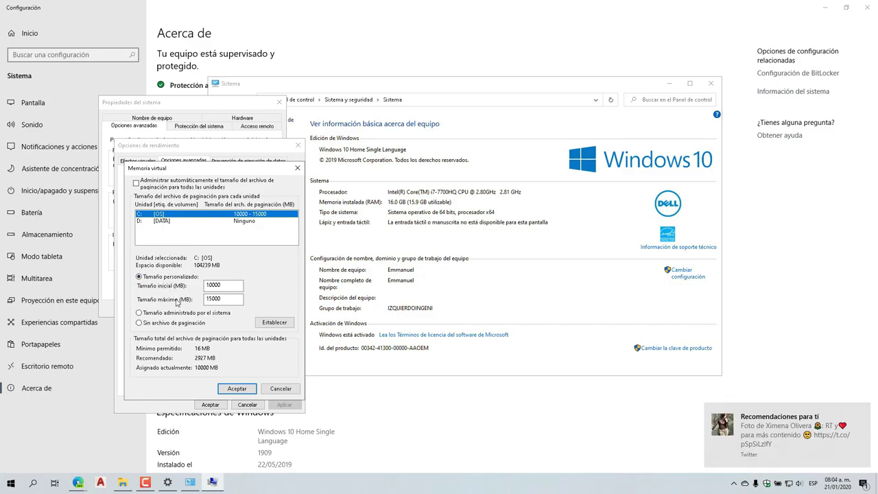
left_click(215, 289)
left_click(231, 303)
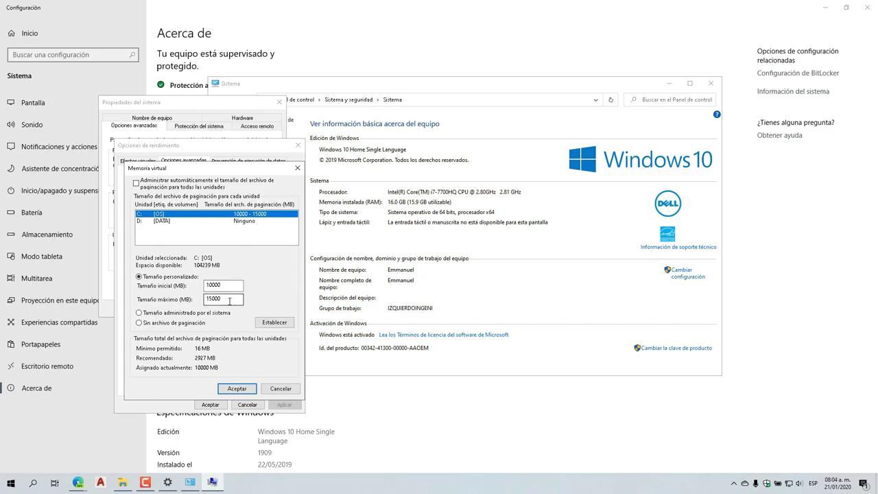
left_click(271, 323)
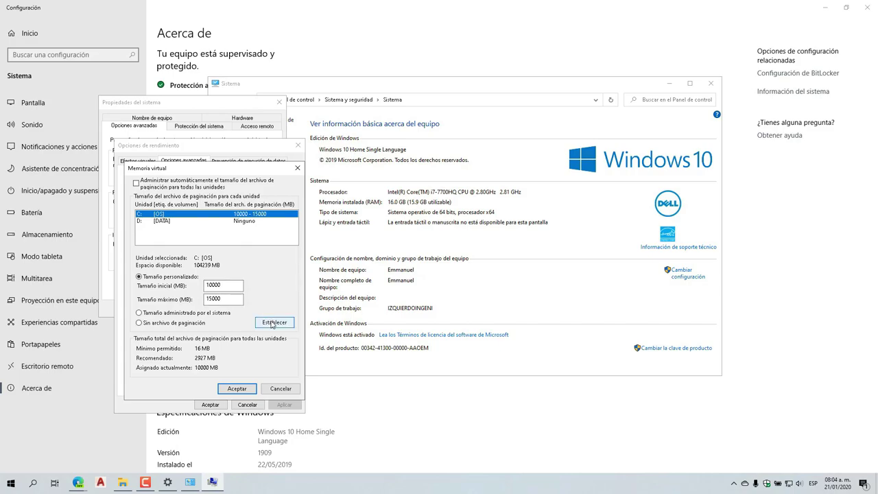
left_click(242, 393)
left_click(200, 405)
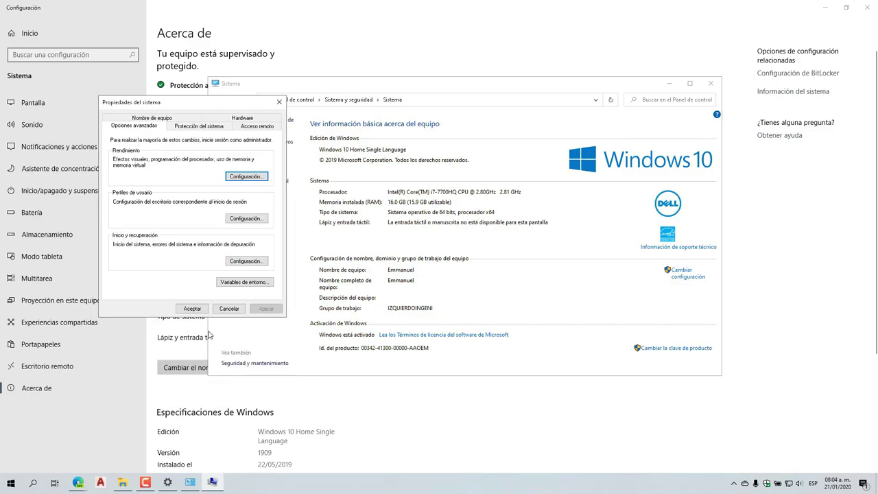
Accept the system properties and close the system information and Windows settings windows
left_click(192, 309)
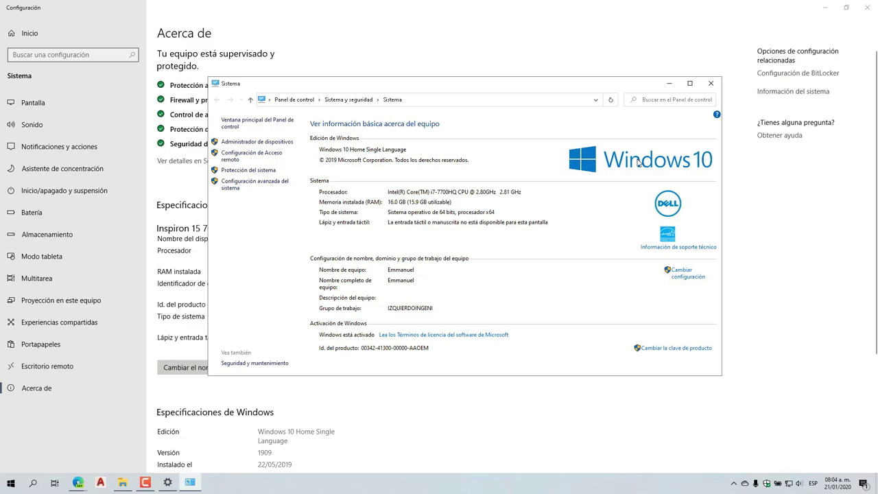
left_click(710, 85)
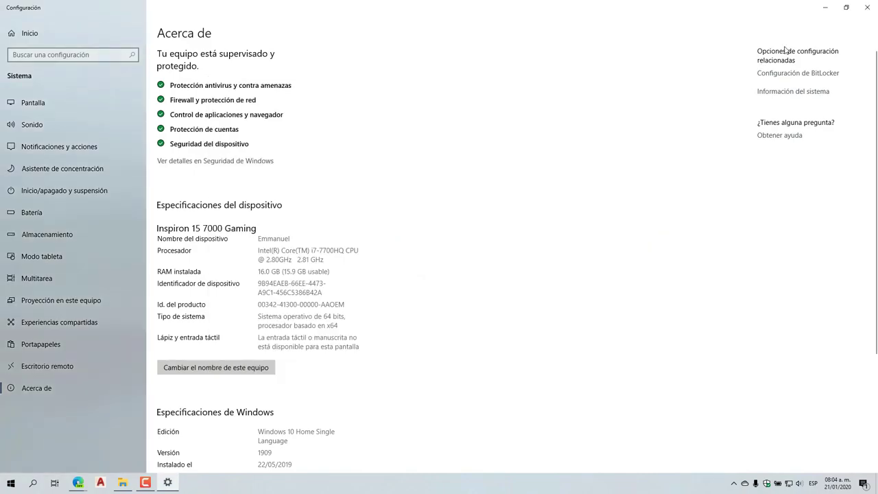
left_click(869, 10)
Switch to File Explorer, open the shaderCache folder inside CEMU Mario Kart and check its transferable folder
left_click(122, 483)
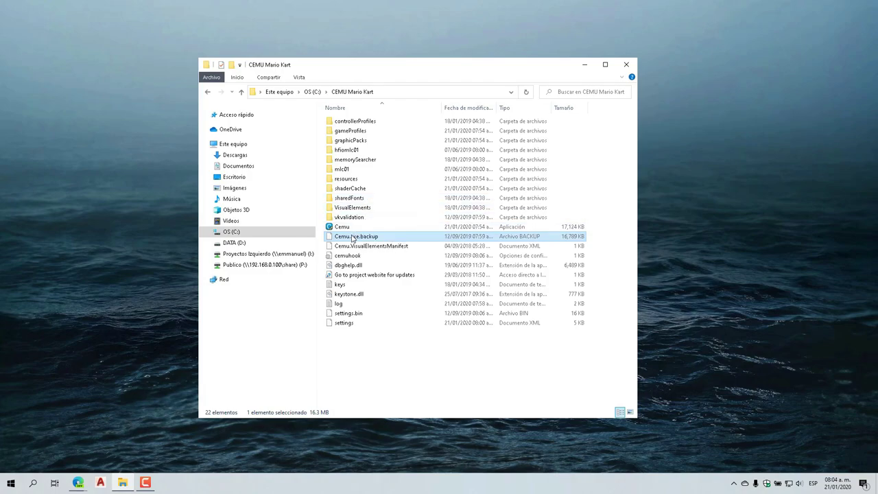
double_click(351, 189)
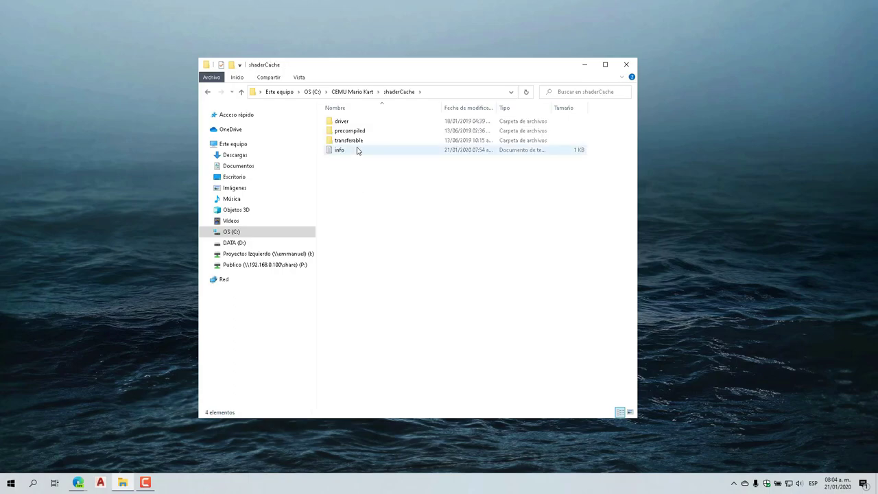
mouse_move(358, 145)
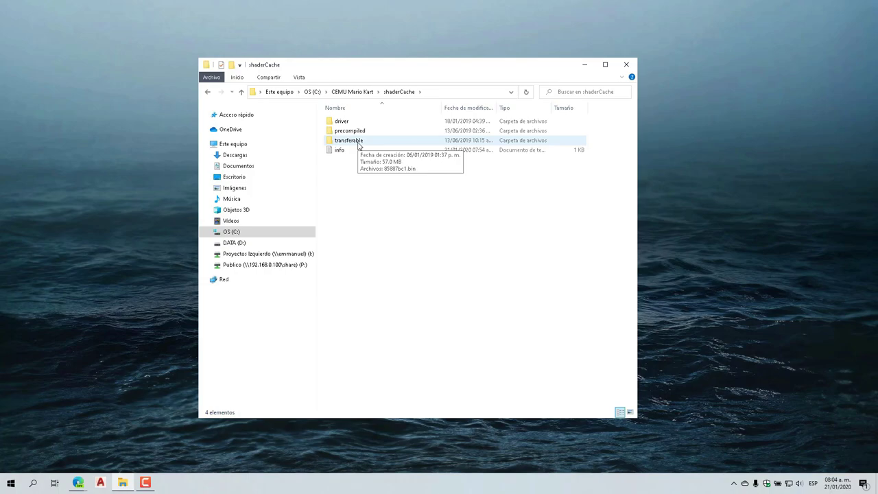
Examine the driver cache folders down to nvidia and GLCache, and return to the shaderCache folder
double_click(349, 122)
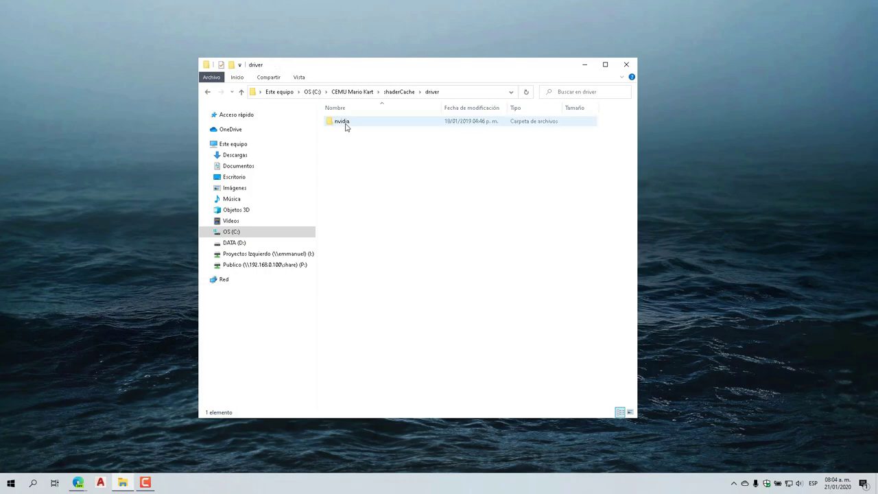
left_click(207, 92)
double_click(348, 123)
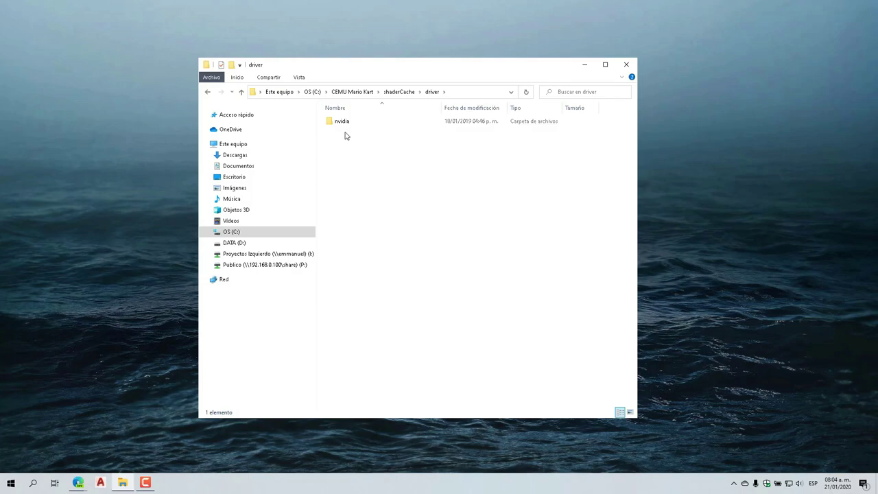
double_click(344, 126)
double_click(344, 126)
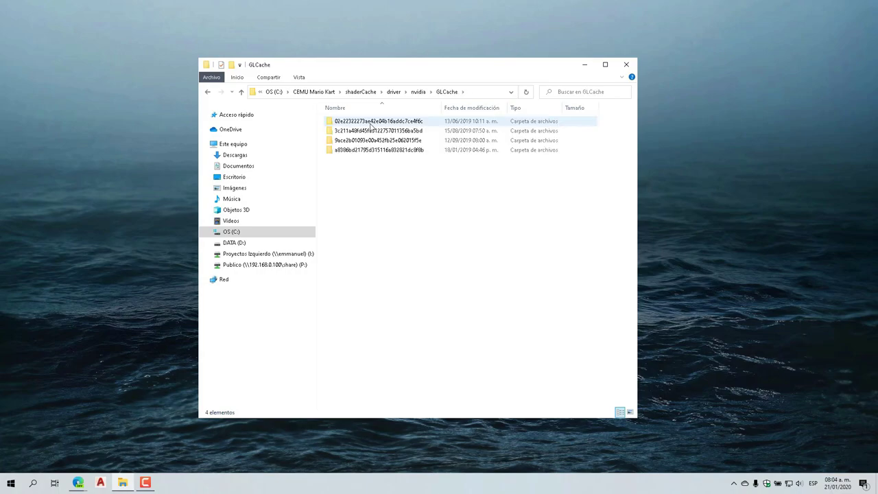
left_click(208, 92)
left_click(208, 92)
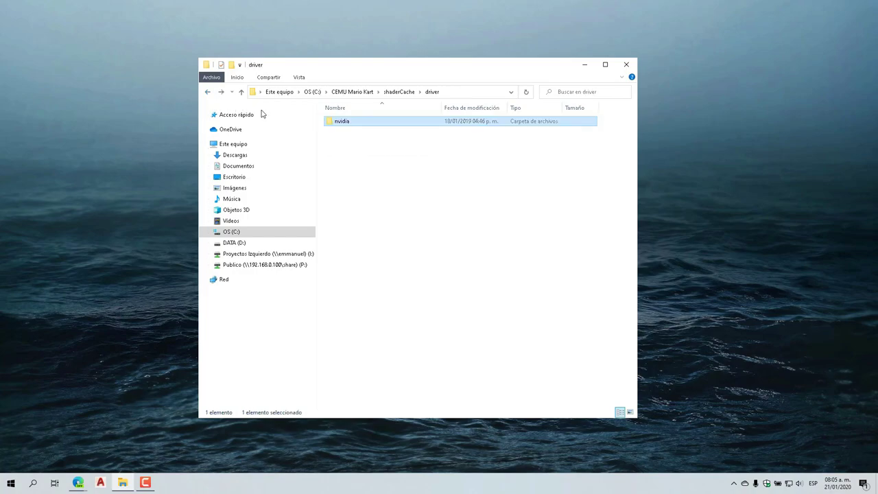
left_click(209, 92)
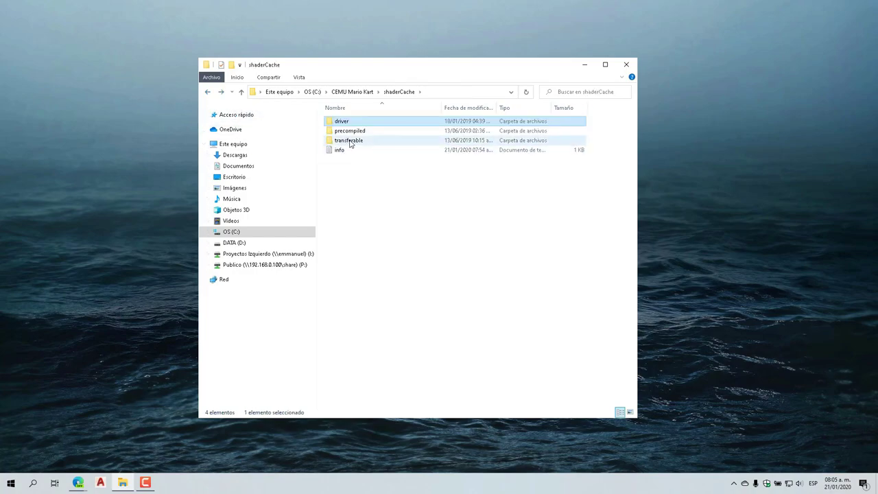
Inspect the precompiled shader cache files and look through the driver's nvidia GLCache folders again
double_click(360, 132)
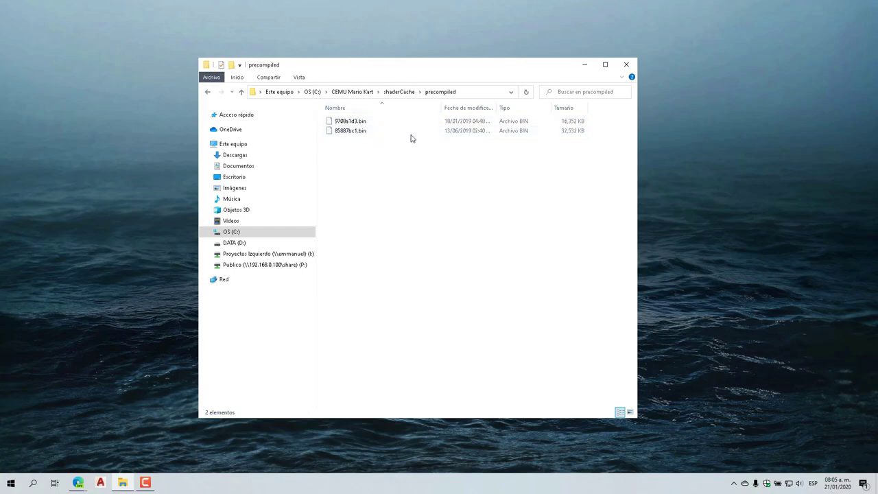
left_click(208, 92)
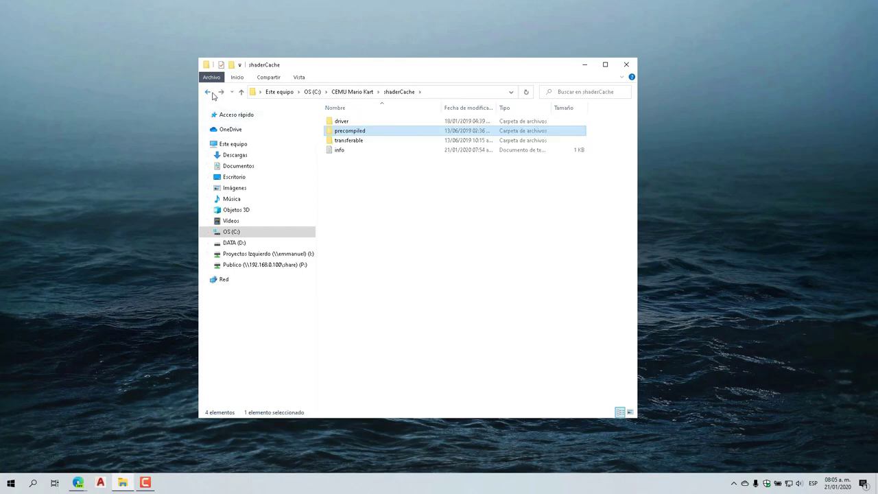
double_click(344, 122)
double_click(341, 122)
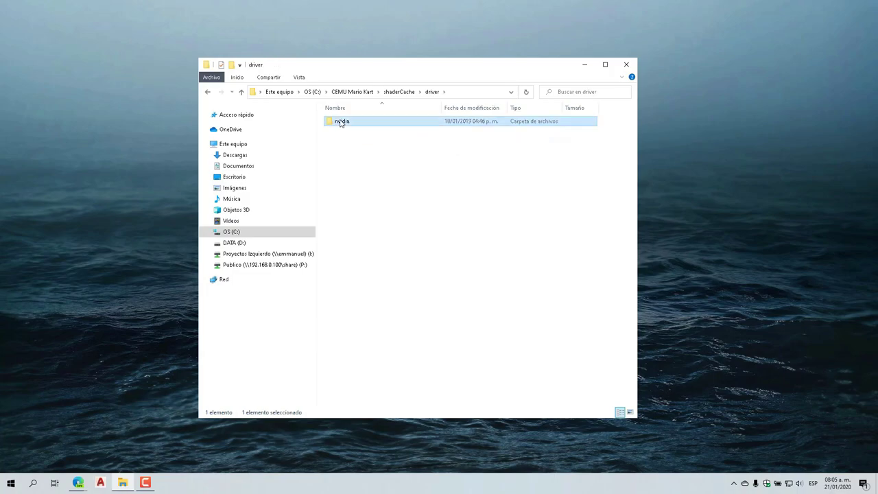
double_click(347, 122)
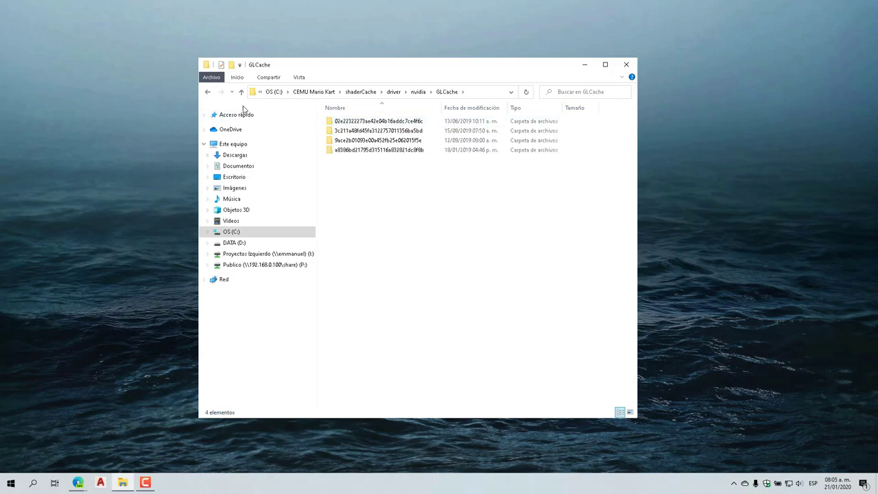
left_click(207, 91)
left_click(357, 124)
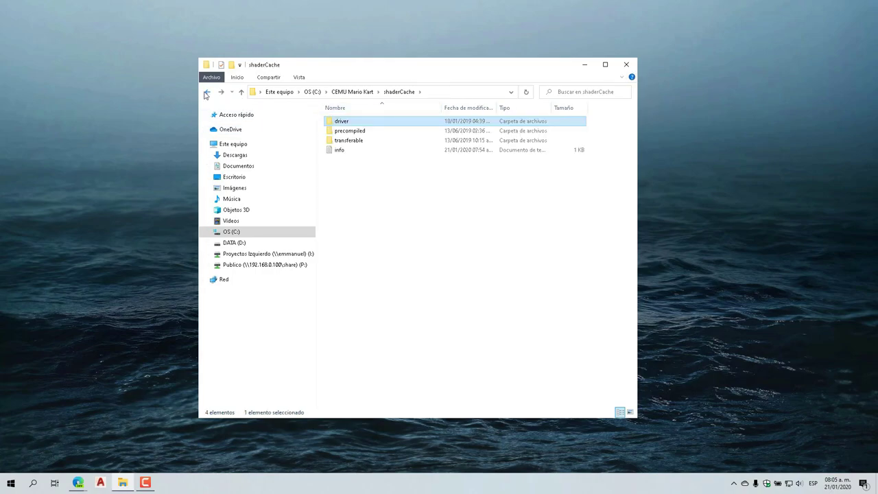
Launch Cemu from the CEMU Mario Kart folder, agreeing to move the DLC to the correct location and create a new shader cache
left_click(208, 91)
left_click(348, 230)
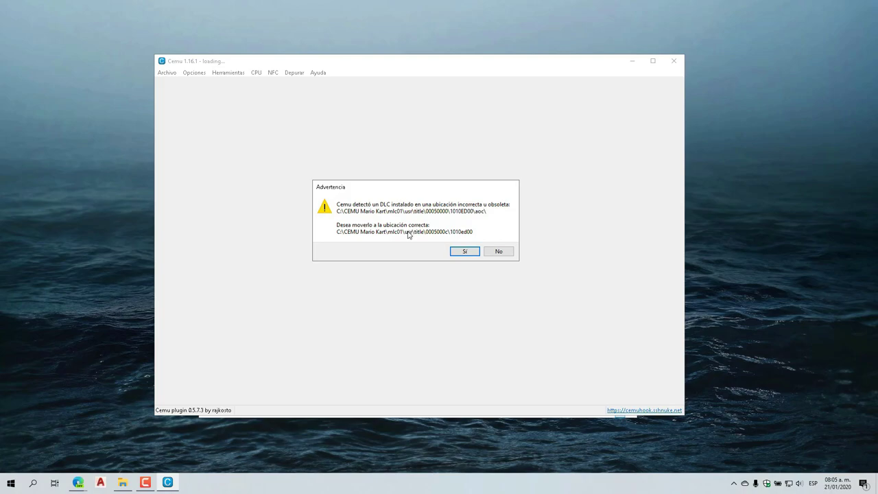
left_click(464, 252)
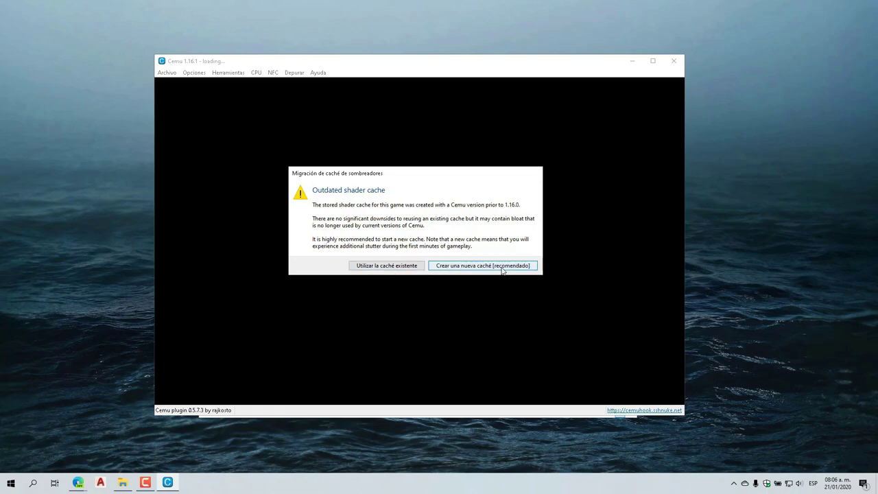
left_click(484, 265)
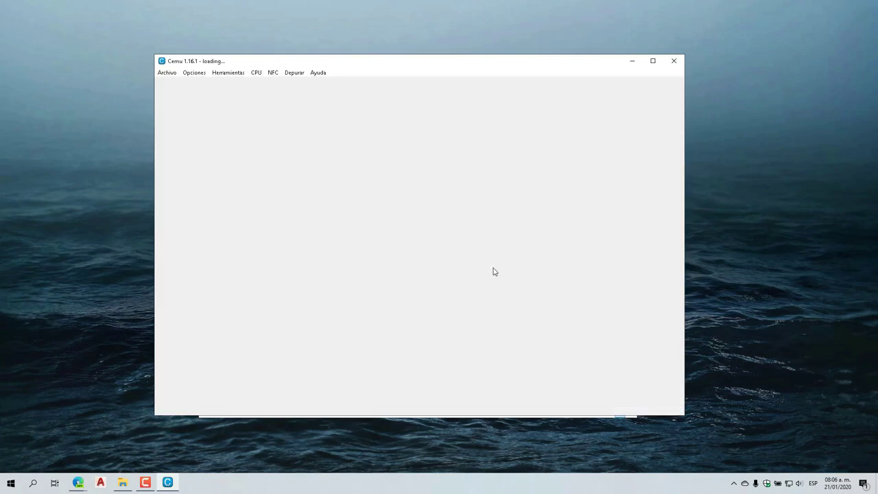